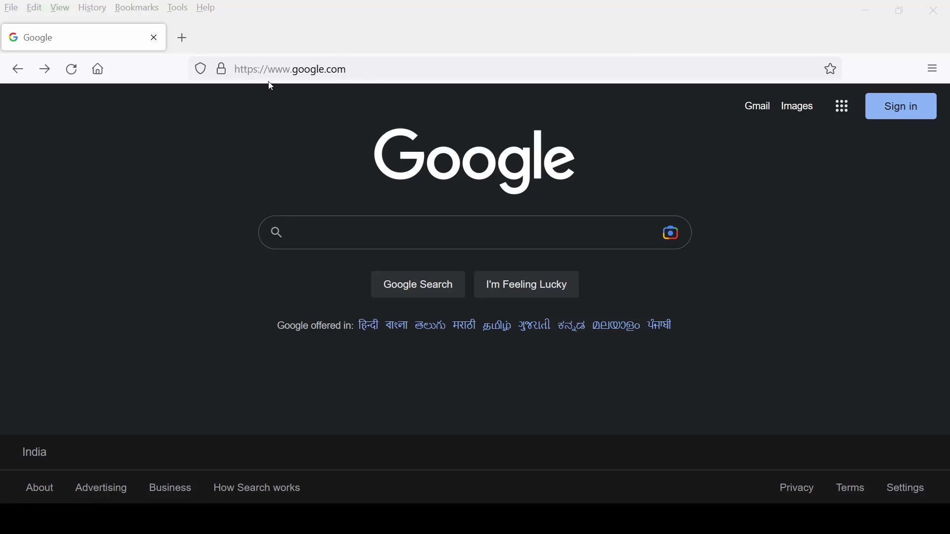
Step: Search Google for 'cka certification' and open the Linux Foundation Cyber Week offer
click(378, 244)
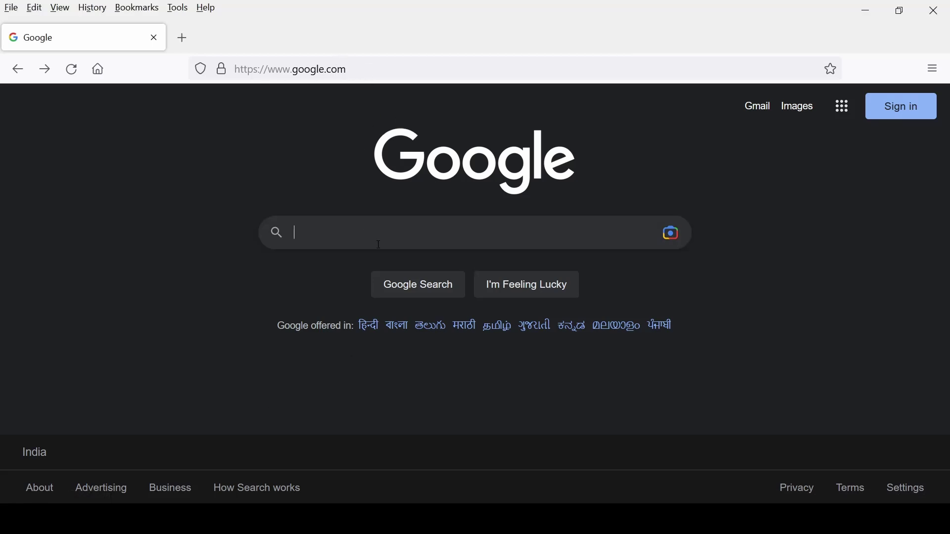
text(cka)
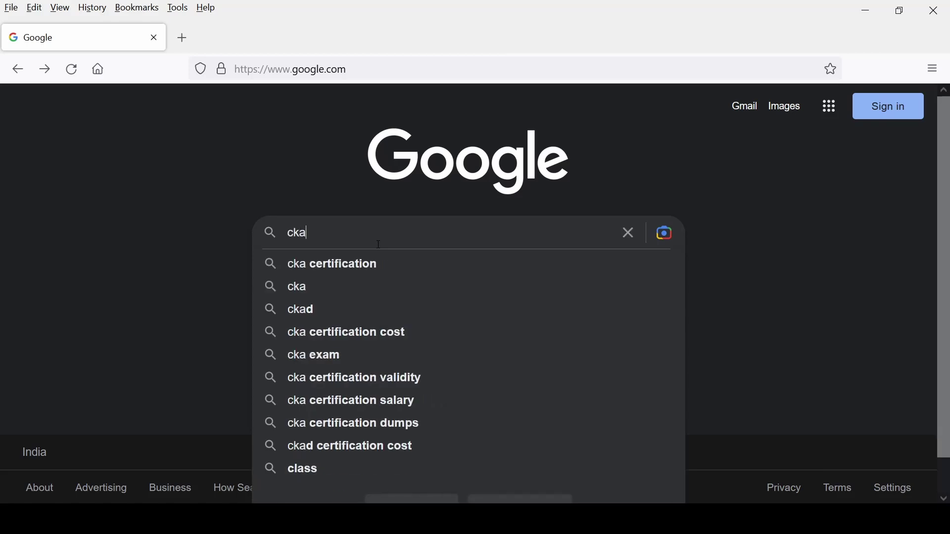
key(Down)
key(Return)
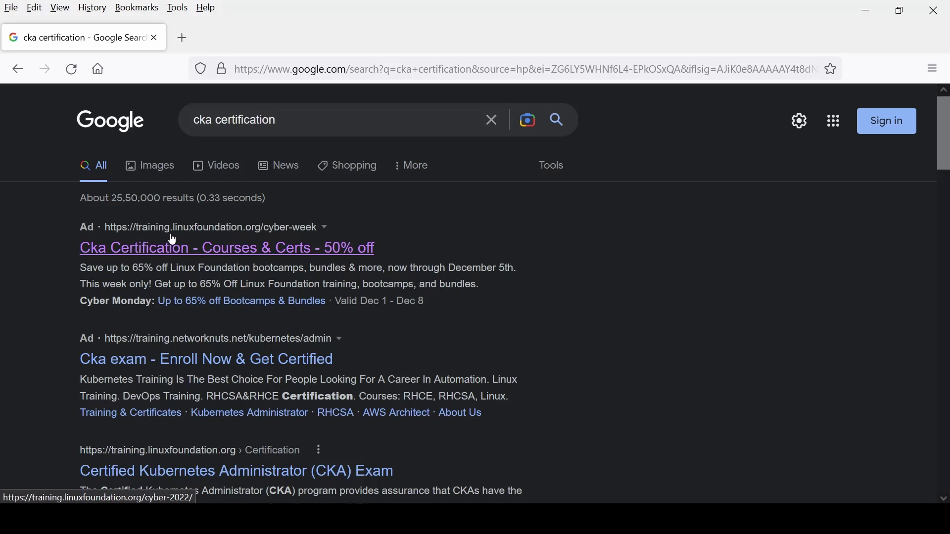
click(257, 254)
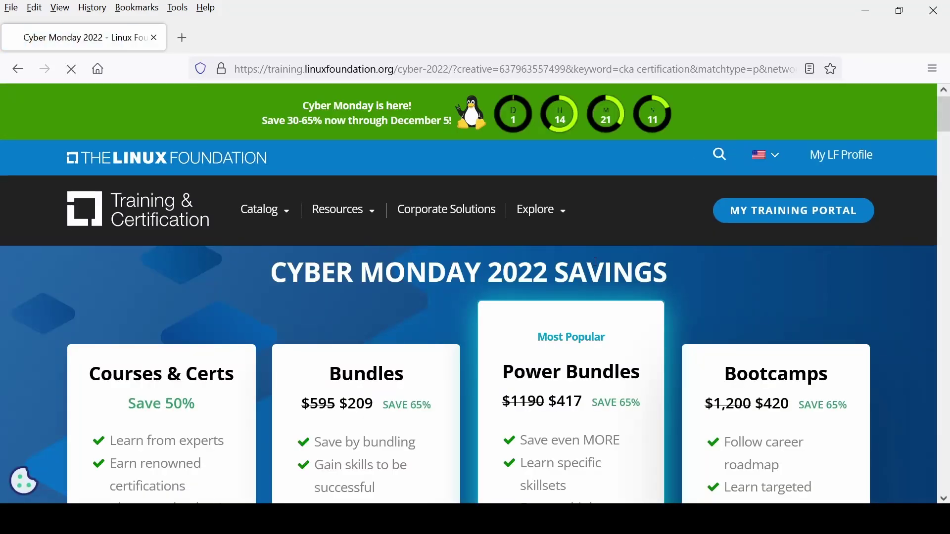
Step: Jump to the courses and certifications offers and locate the CKA card
mouse_move(344, 210)
scroll(158, 265, down, 3)
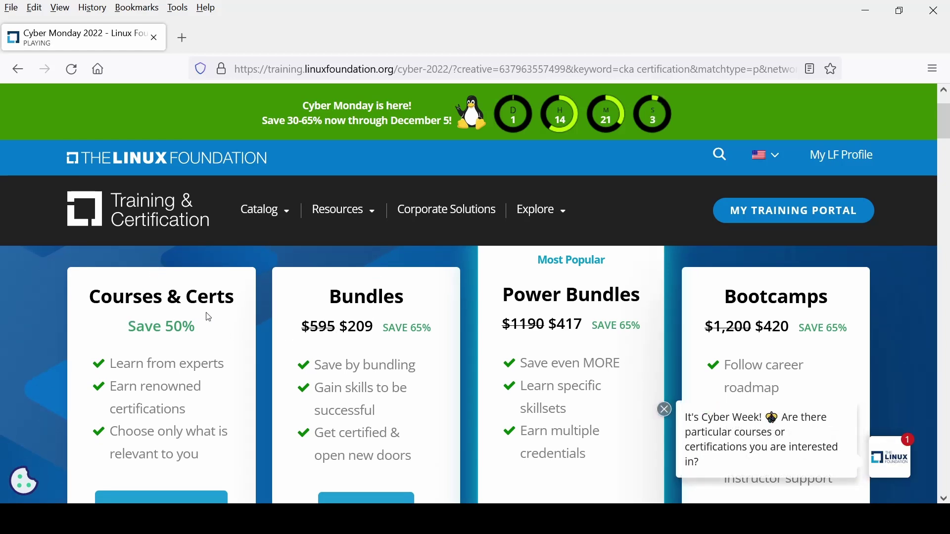
scroll(221, 326, down, 2)
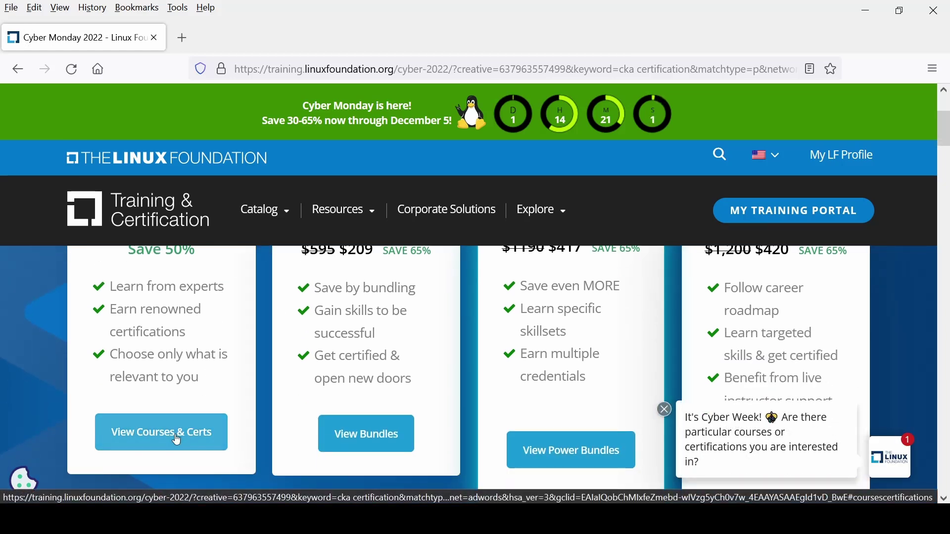
click(176, 437)
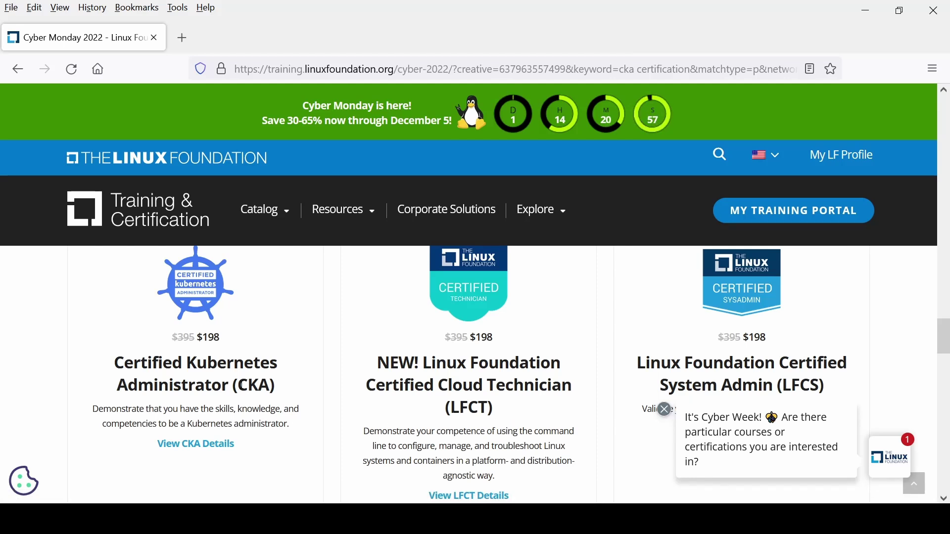
drag(240, 386, 269, 388)
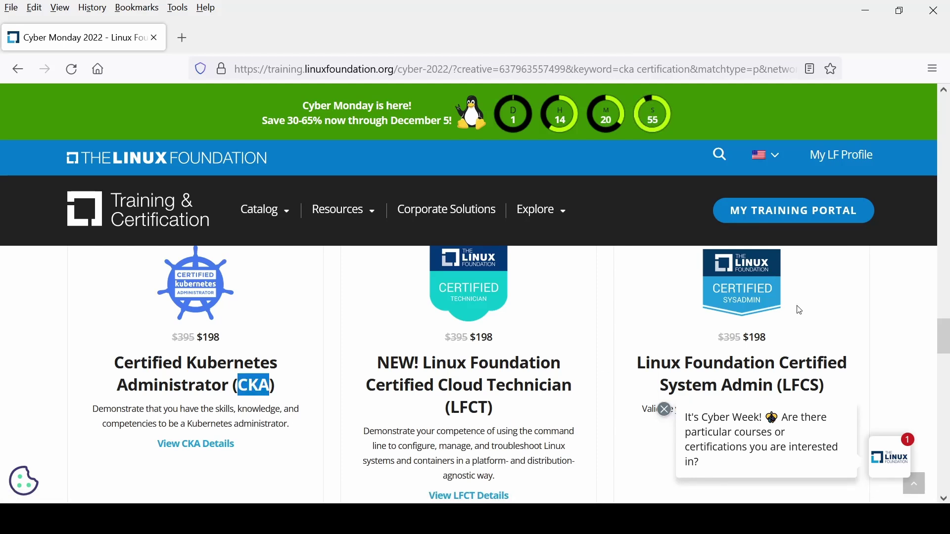
Step: Copy the 50% Cyber Monday coupon code CYBER22CC
scroll(804, 319, up, 2)
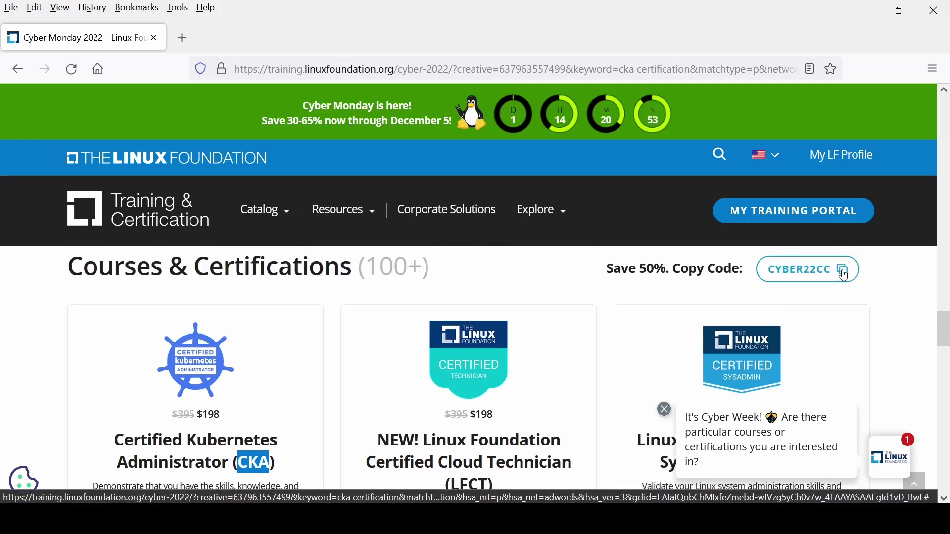
drag(768, 275, 834, 281)
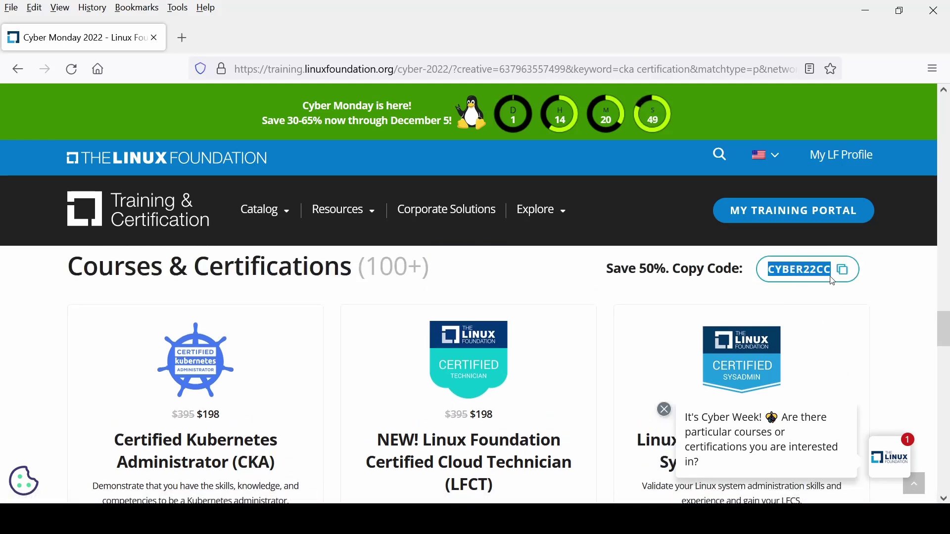
right_click(820, 273)
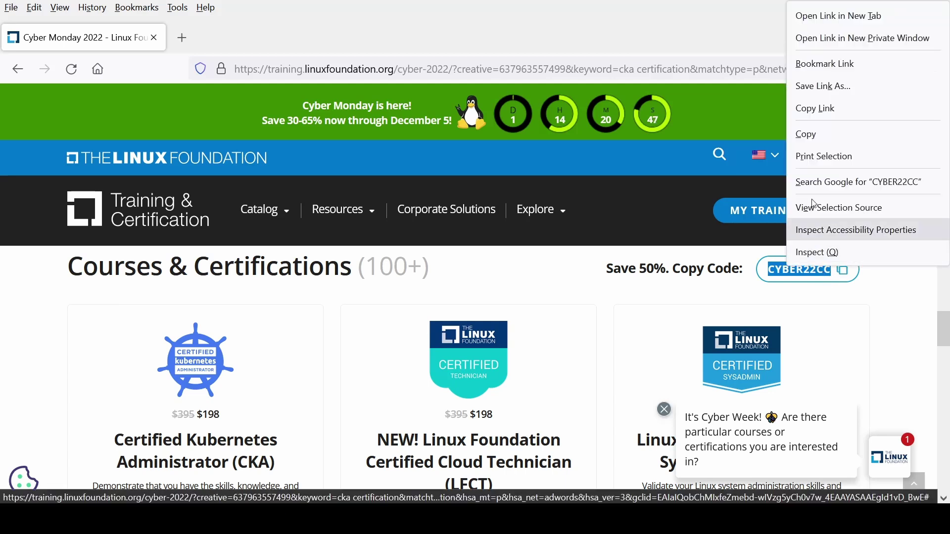
click(824, 135)
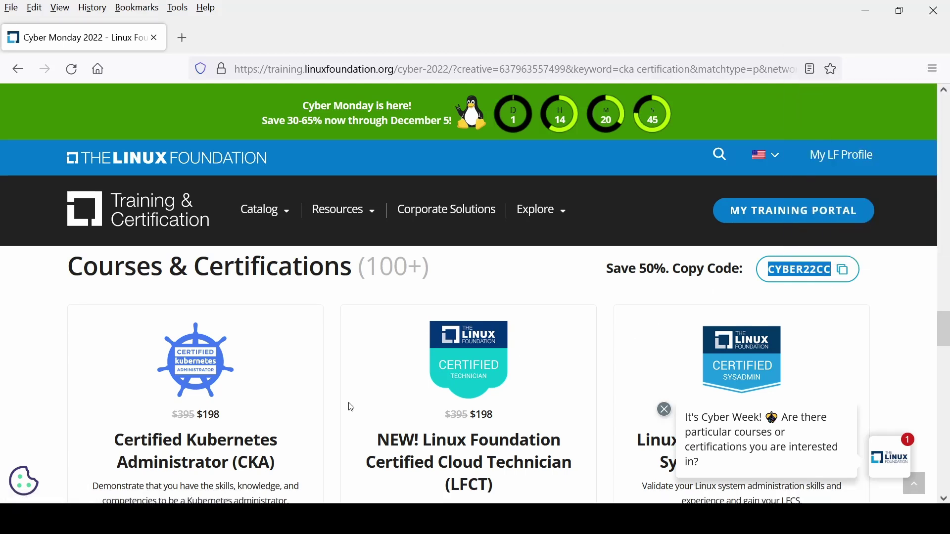
scroll(221, 400, down, 3)
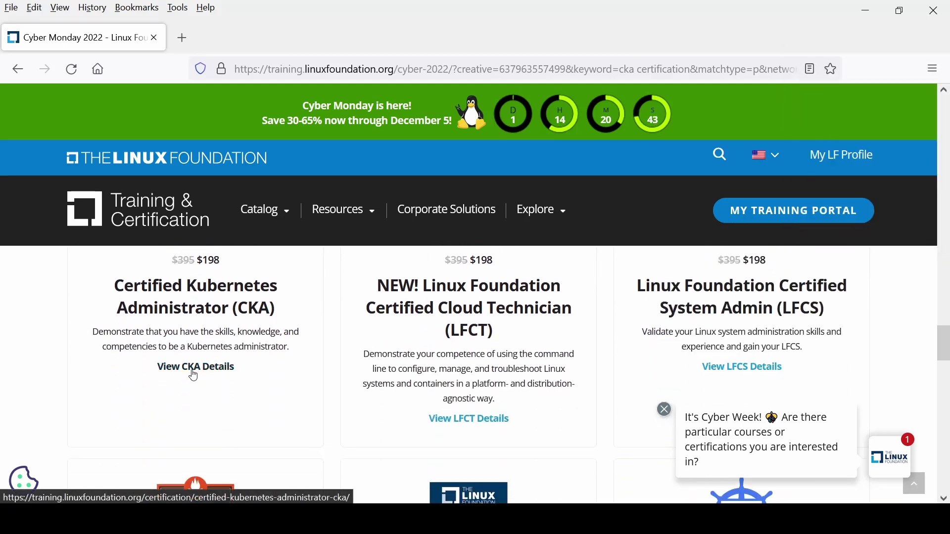
Step: Open the CKA certification details page and dismiss the Cyber Week chat popup
click(194, 369)
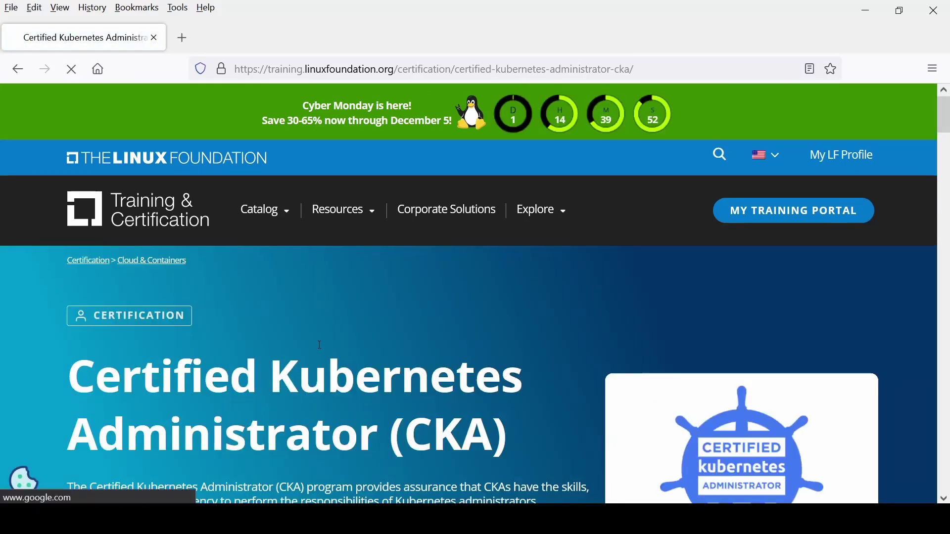
scroll(509, 312, down, 5)
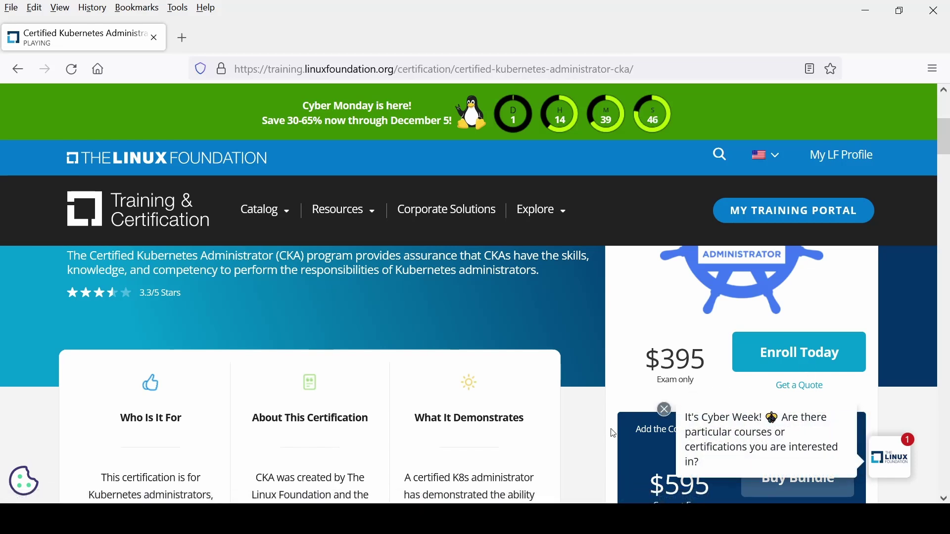
scroll(667, 489, down, 2)
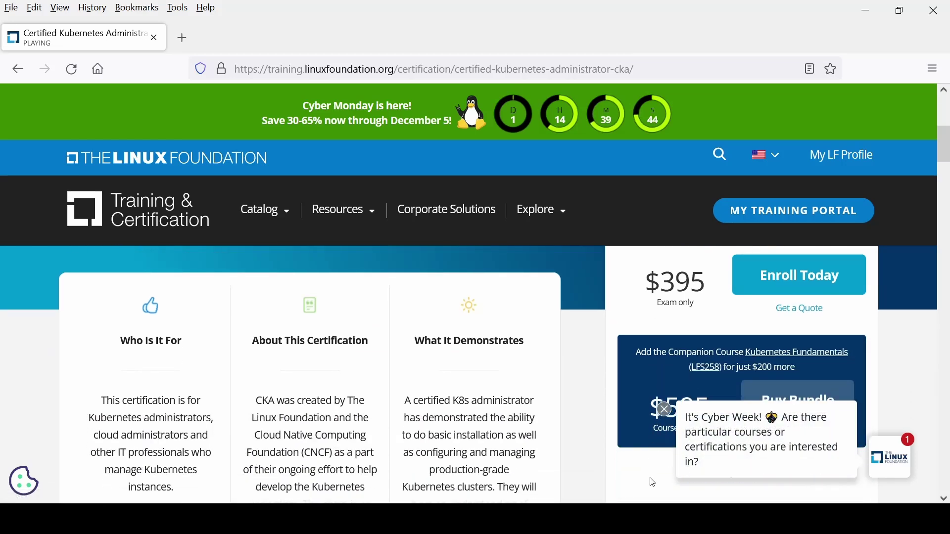
click(665, 410)
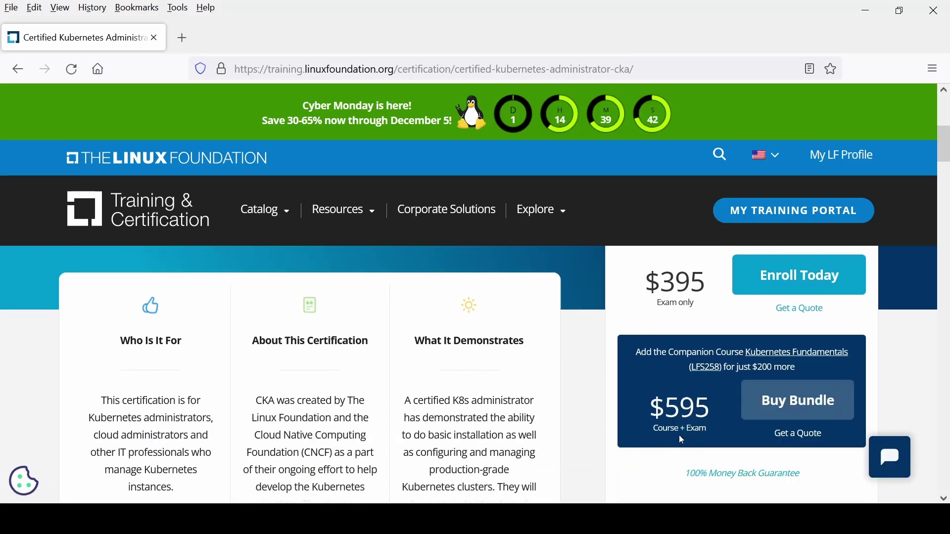
Step: Enroll in the $395 CKA exam, reaching the LFID sign-in page
drag(667, 286, 703, 285)
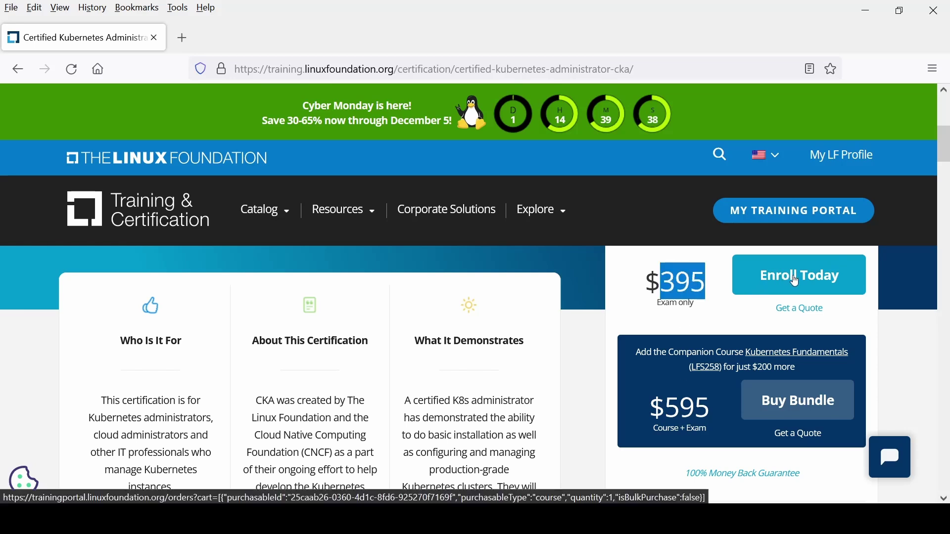
click(797, 280)
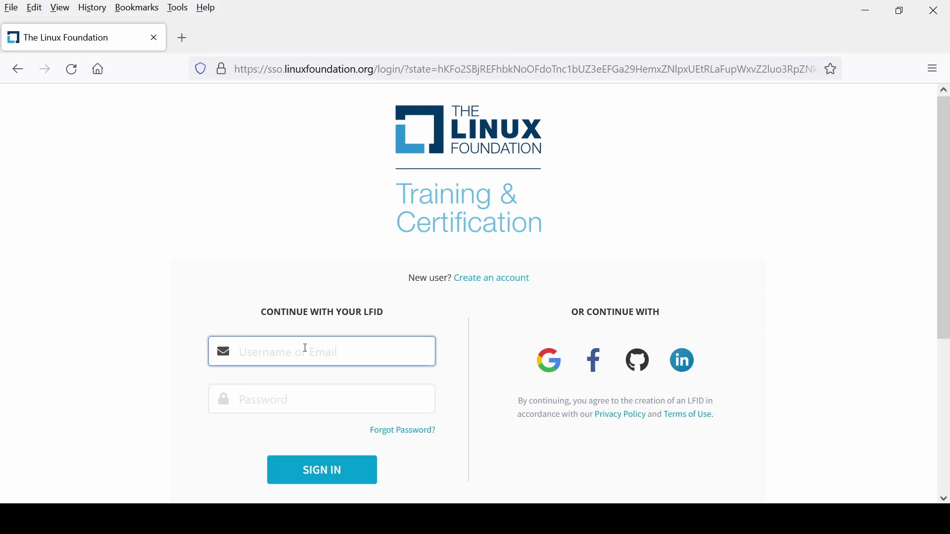
scroll(355, 339, down, 3)
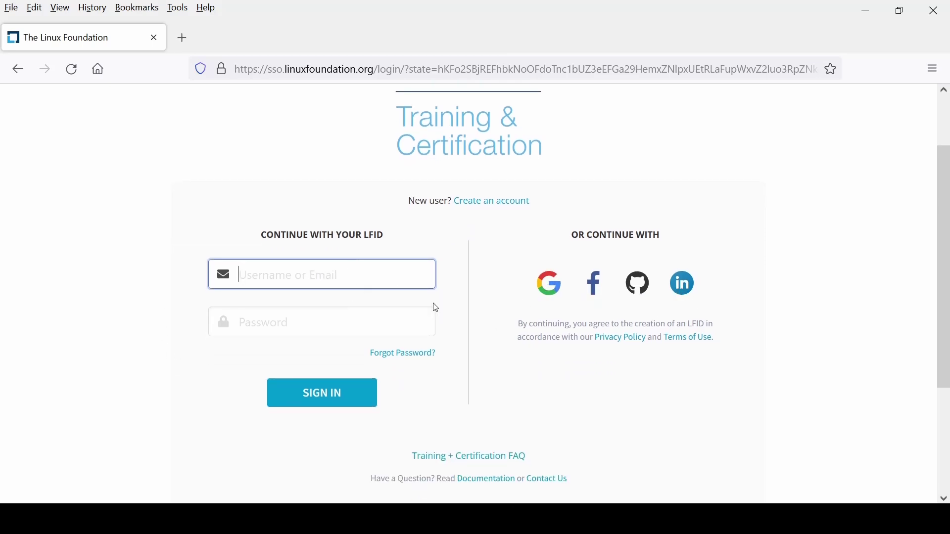
Step: Sign in with Google and paste coupon CYBER22CC against the $395.00 price
click(550, 285)
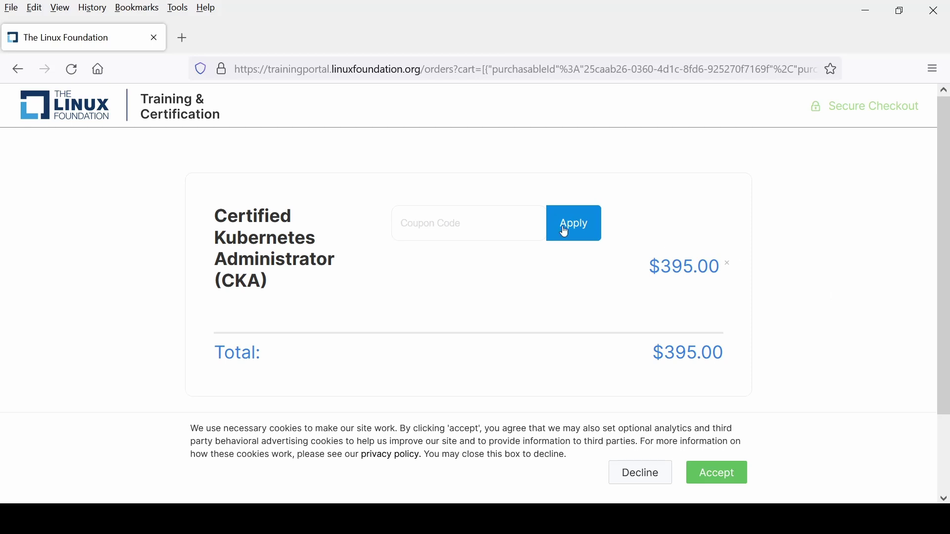
click(451, 224)
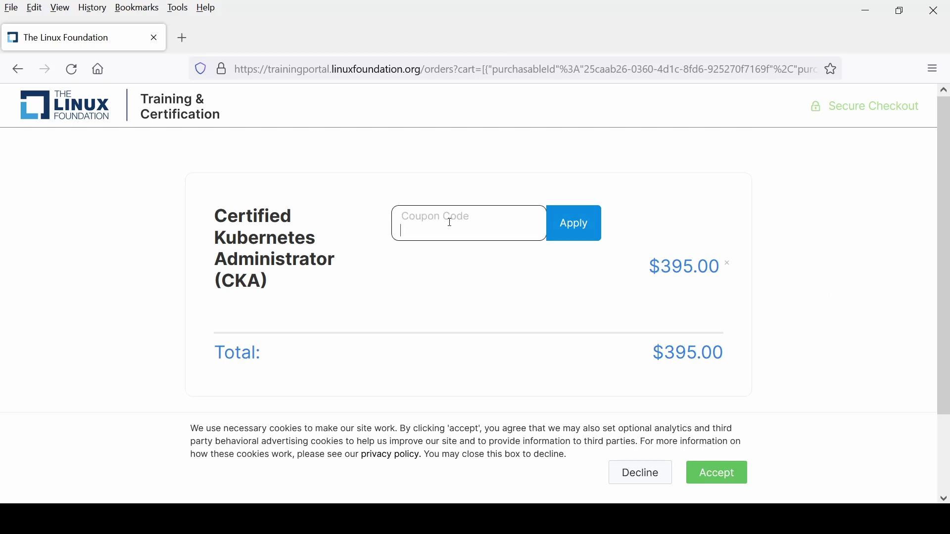
key(ctrl+v)
drag(662, 267, 708, 270)
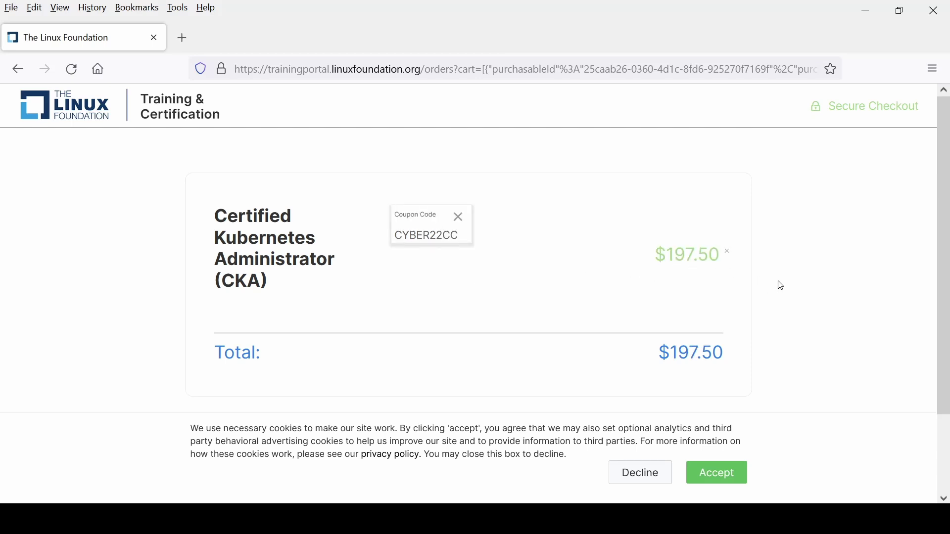
Step: Open the payment information form and accept the Terms & Conditions at $197.50
scroll(827, 303, down, 3)
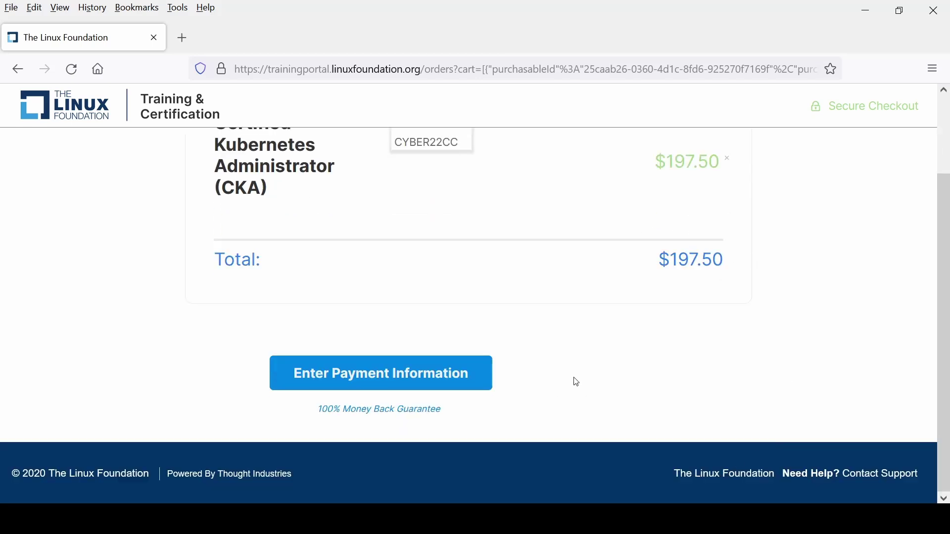
click(435, 385)
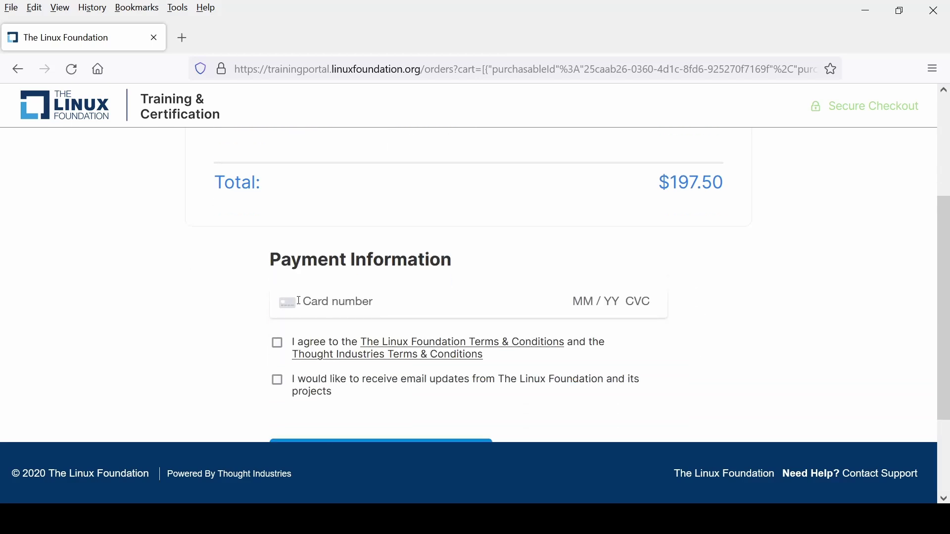
click(278, 346)
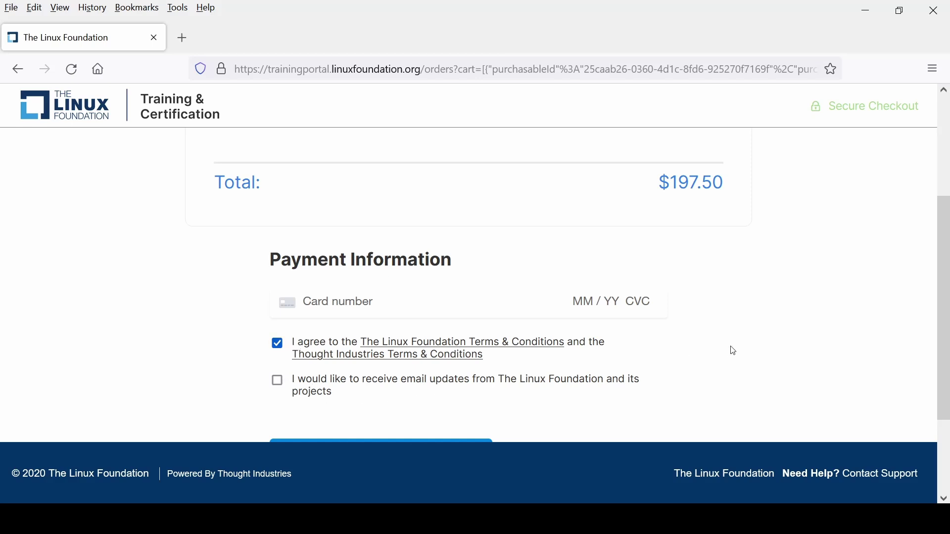
scroll(734, 351, down, 3)
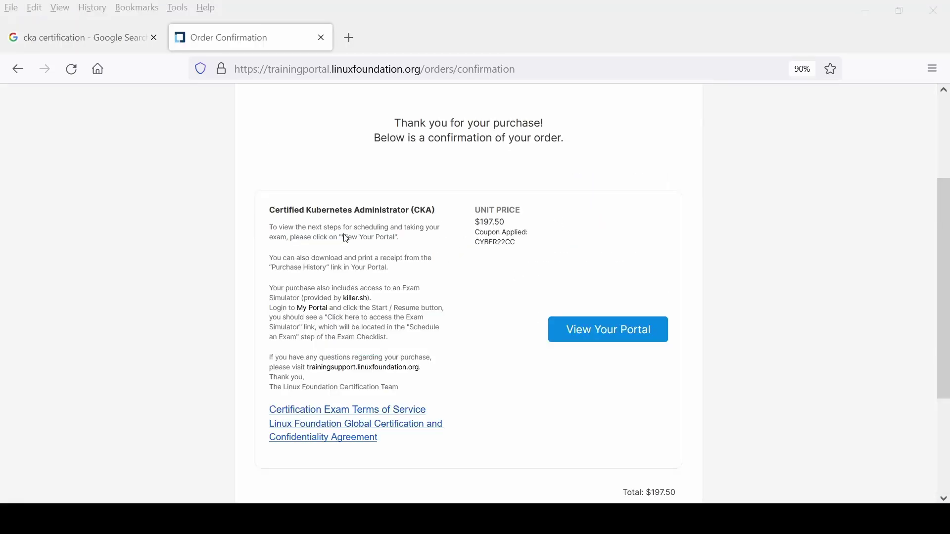
Step: Read the order confirmation's next-step instructions about scheduling the exam
drag(399, 240, 322, 236)
click(366, 257)
key(ctrl+plus)
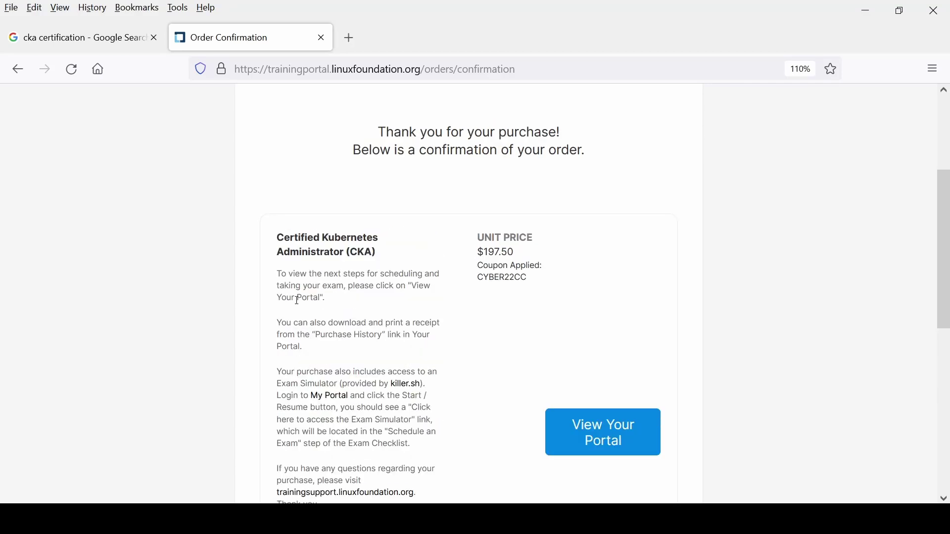
drag(277, 274, 450, 300)
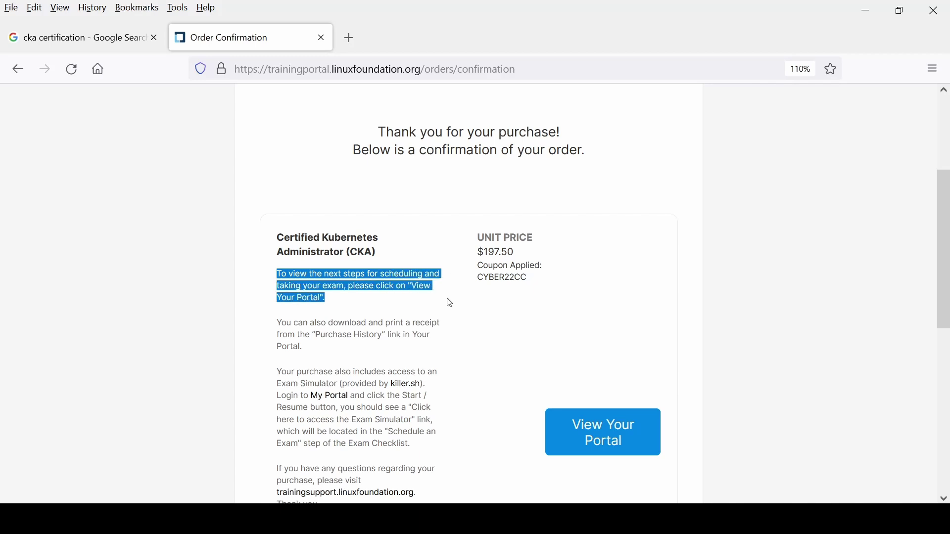
key(ctrl+minus)
key(ctrl+minus)
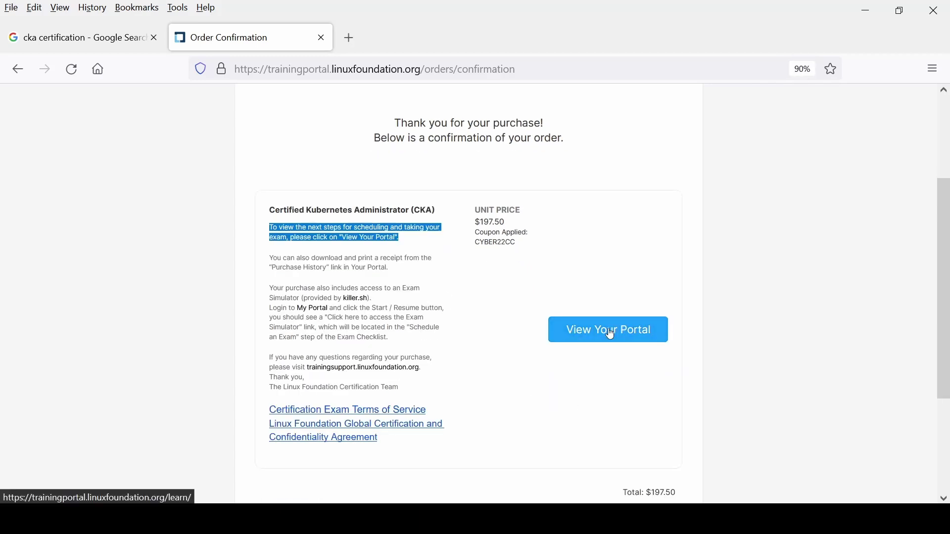
Step: Open the training portal and scroll to the CKA certification under My Learning
click(610, 335)
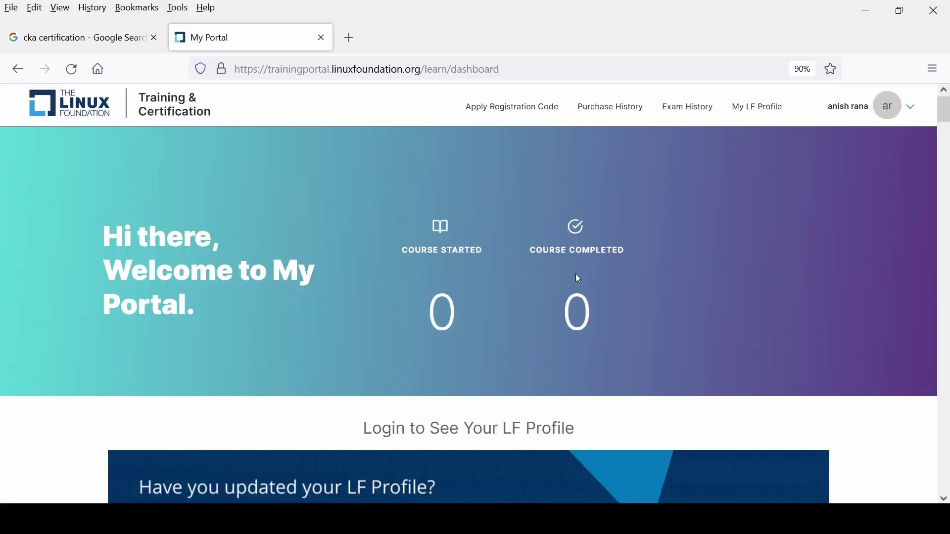
scroll(575, 275, down, 5)
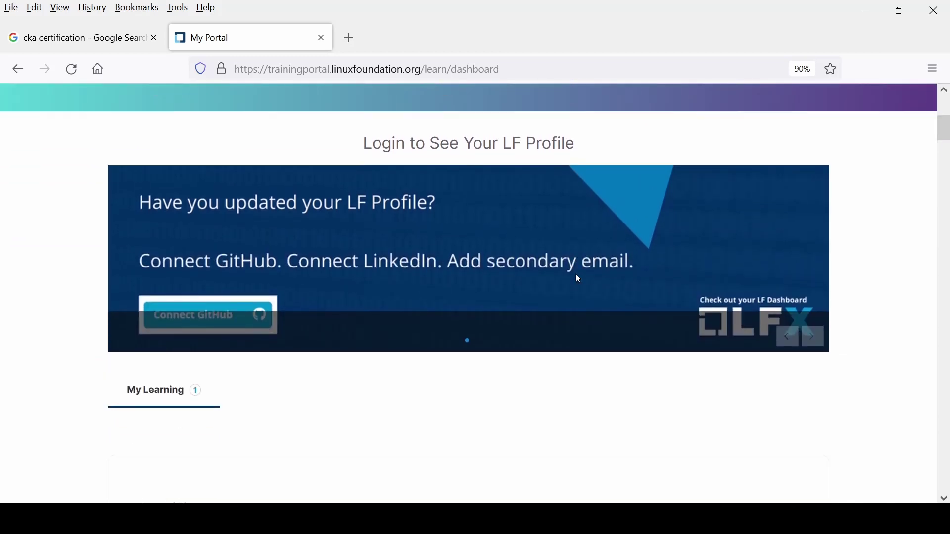
scroll(575, 274, down, 3)
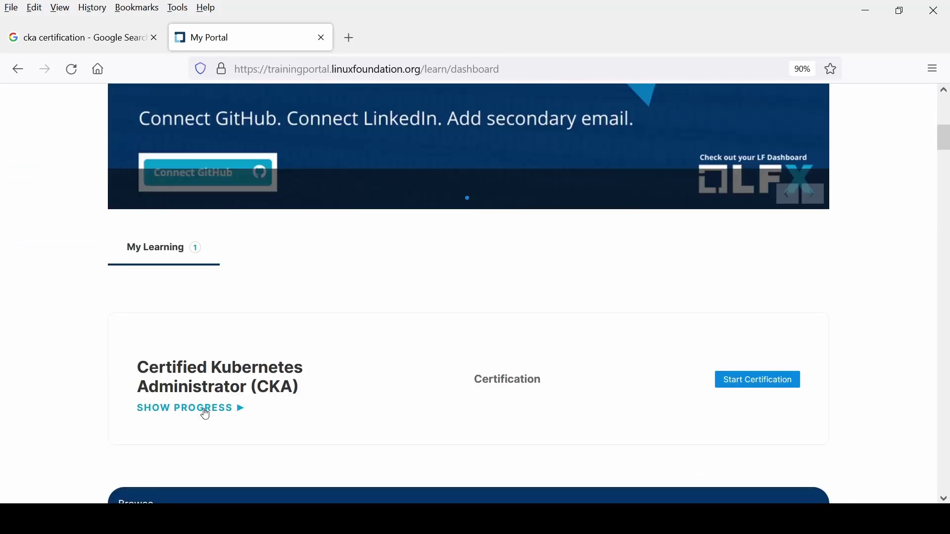
scroll(693, 390, down, 1)
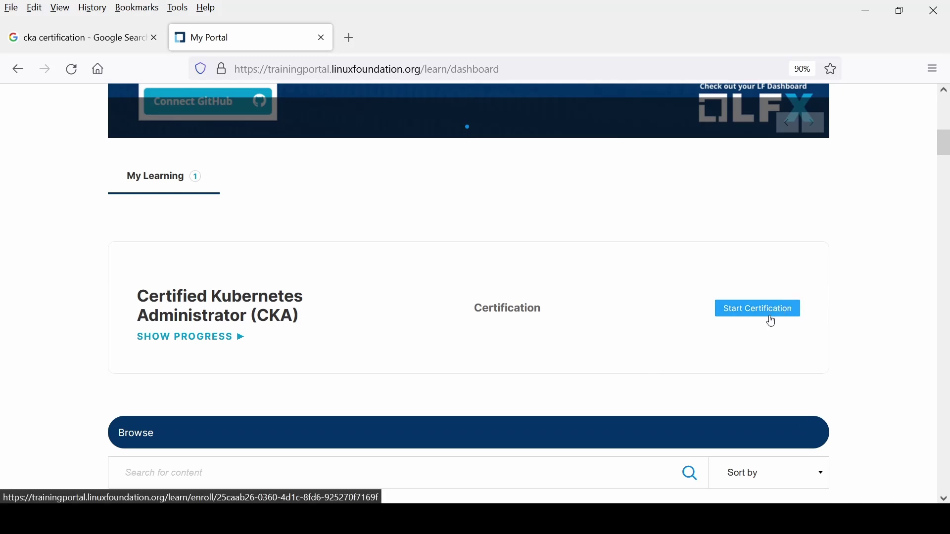
scroll(772, 319, down, 1)
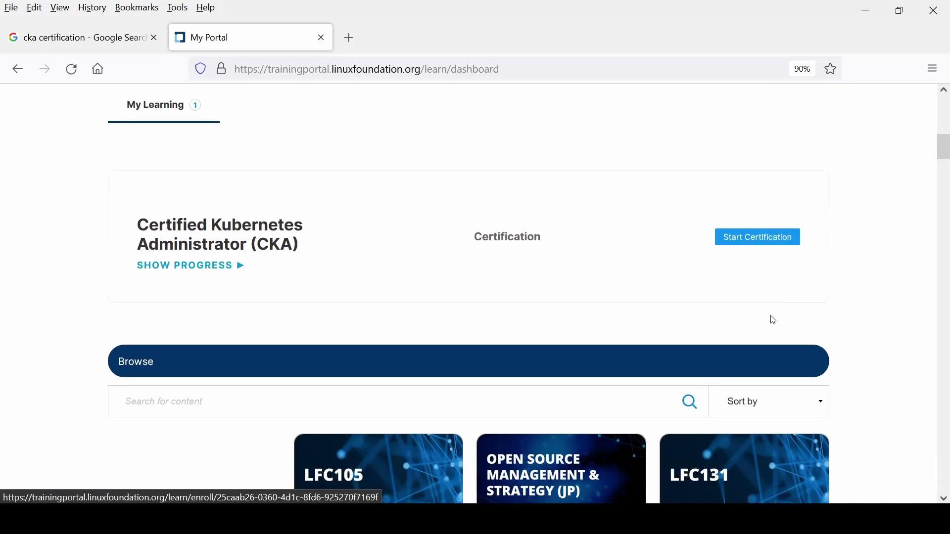
Step: Start the CKA exam checklist, review the Global Candidate Agreement, and accept it
click(770, 245)
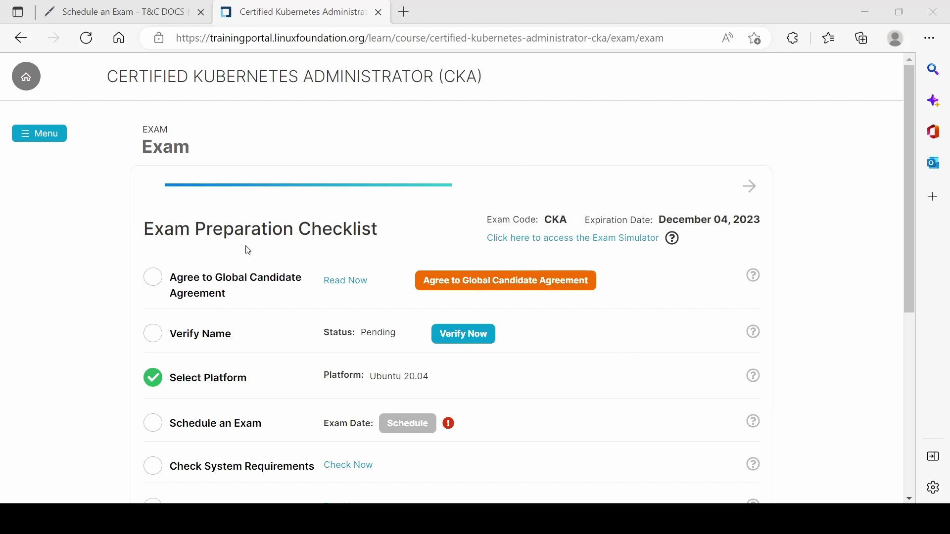
click(157, 278)
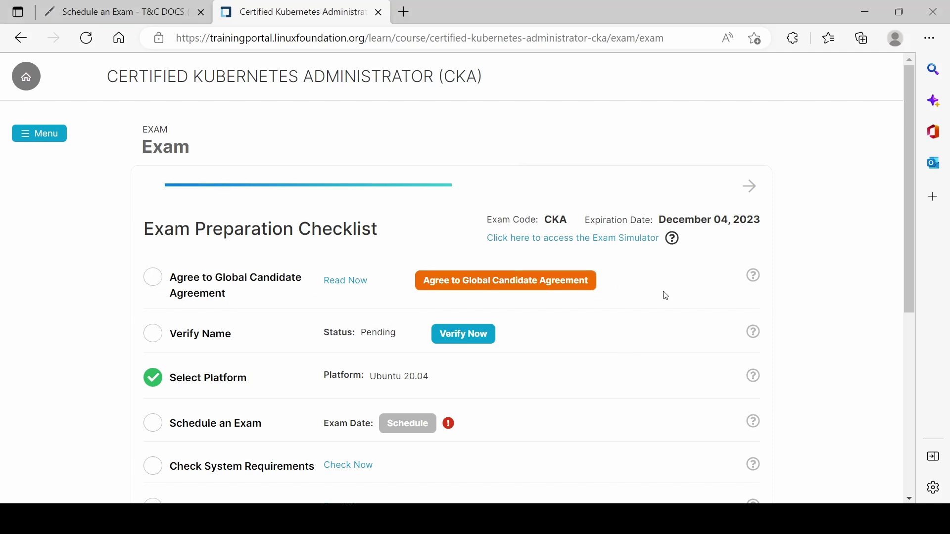
click(353, 283)
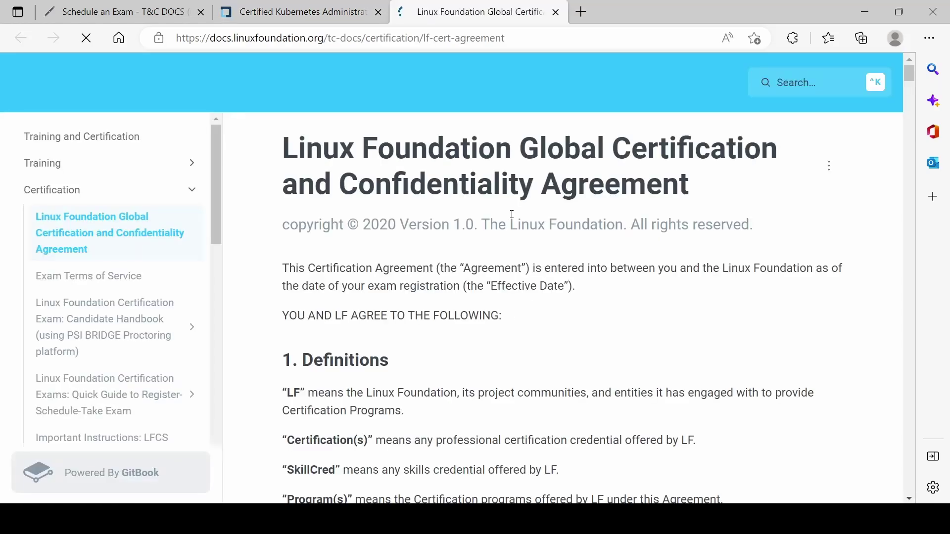
scroll(544, 312, down, 1)
scroll(544, 313, down, 20)
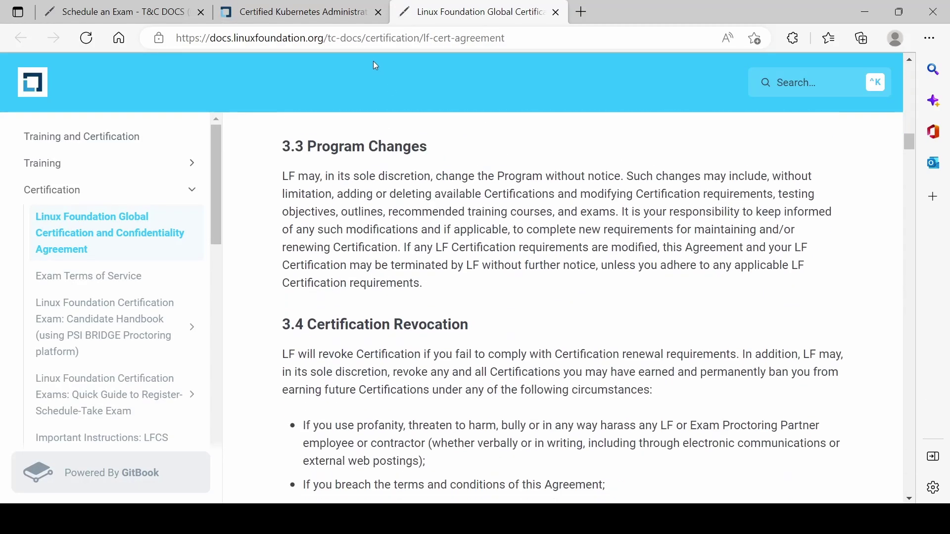
click(302, 12)
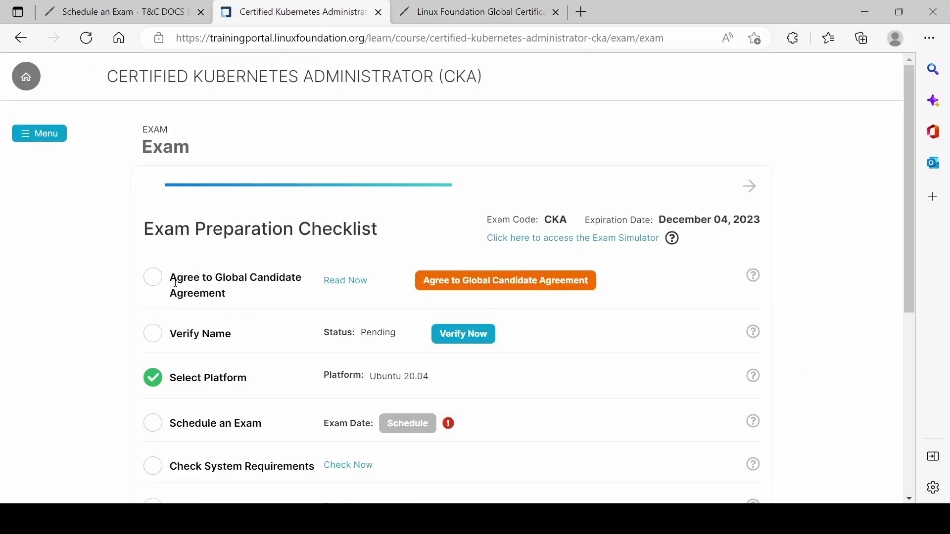
click(505, 279)
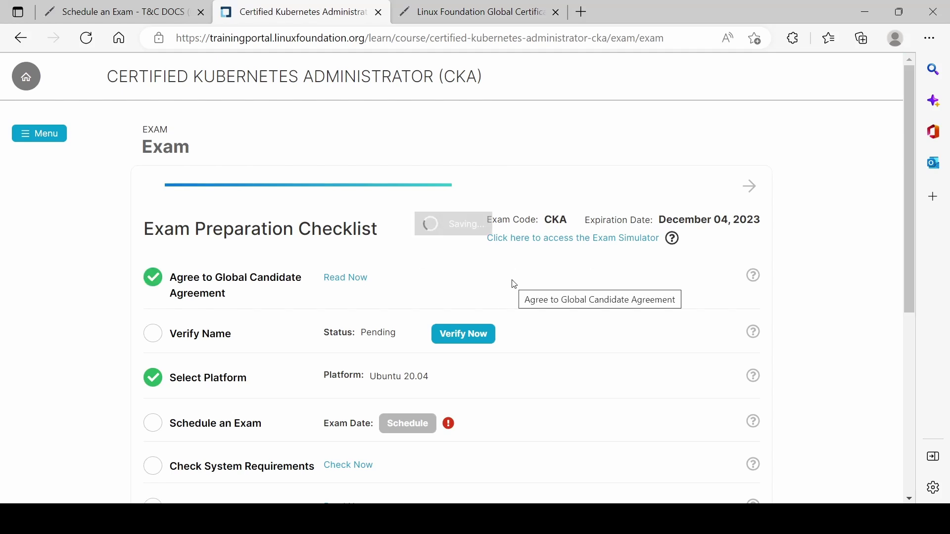
Step: Close the agreement tab and re-enter the candidate's name with correct capitals, then accept it
click(556, 12)
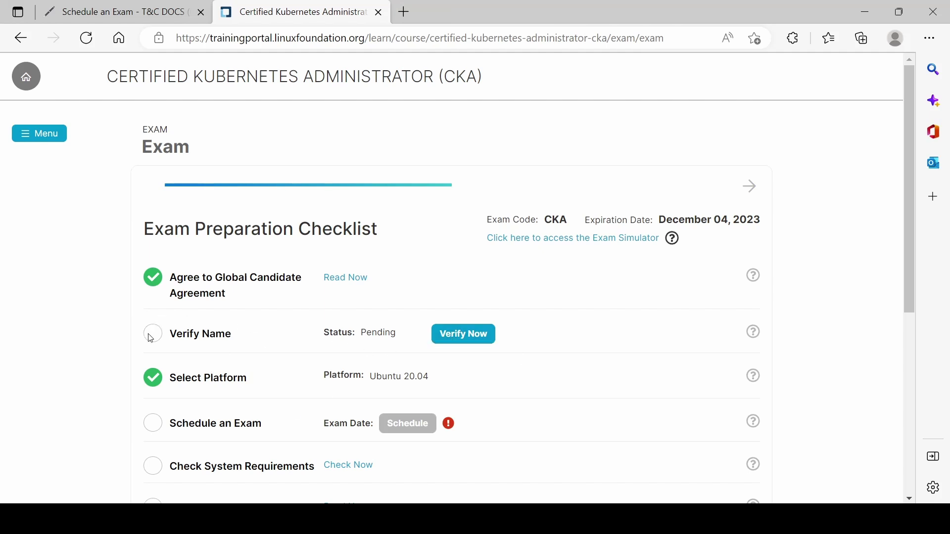
click(498, 341)
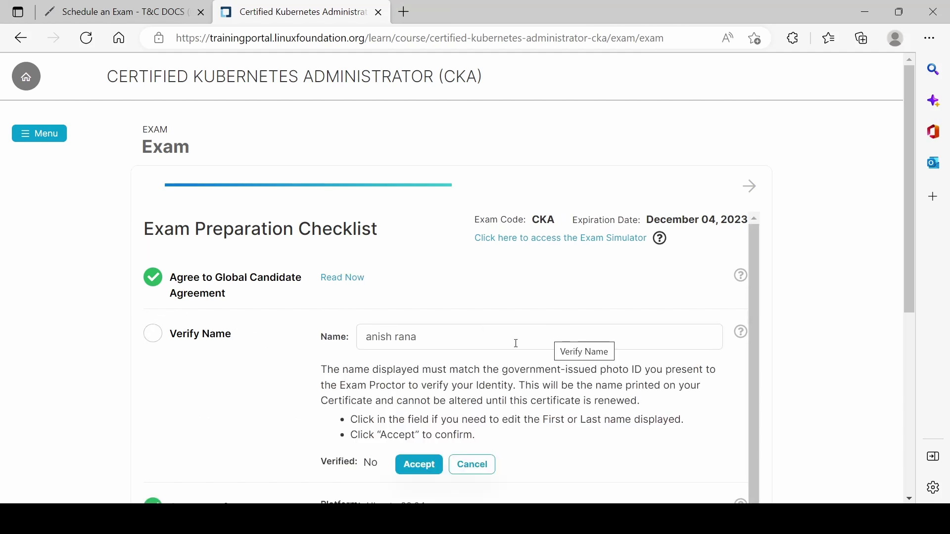
drag(418, 337, 363, 329)
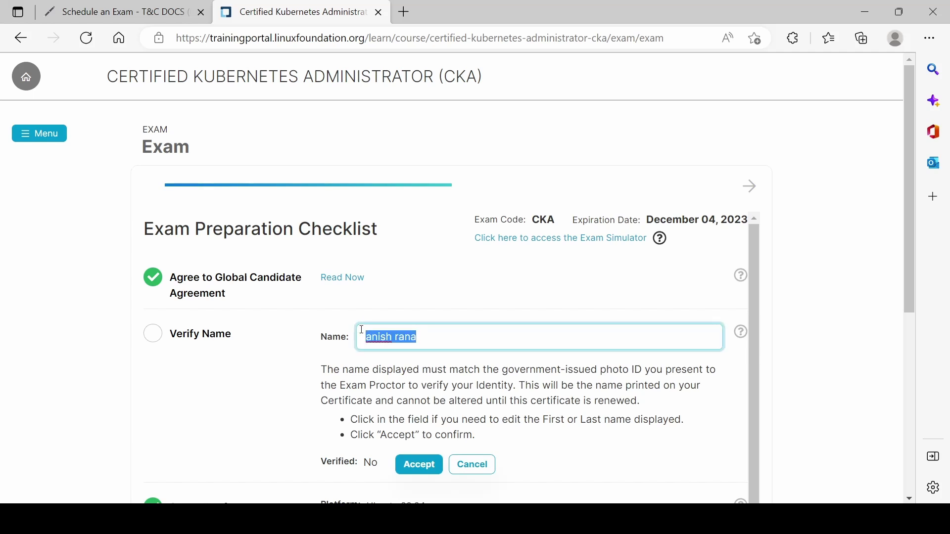
text(Anish Rana)
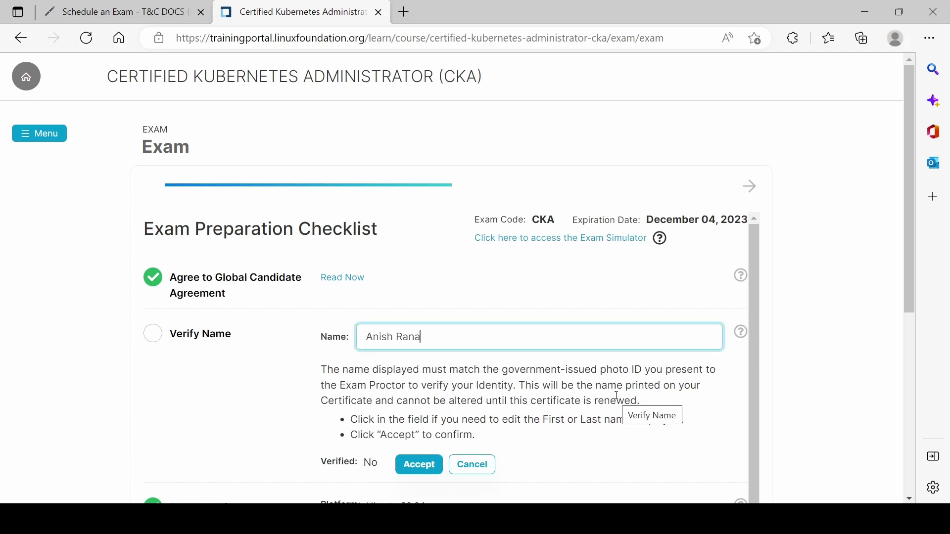
scroll(618, 398, down, 1)
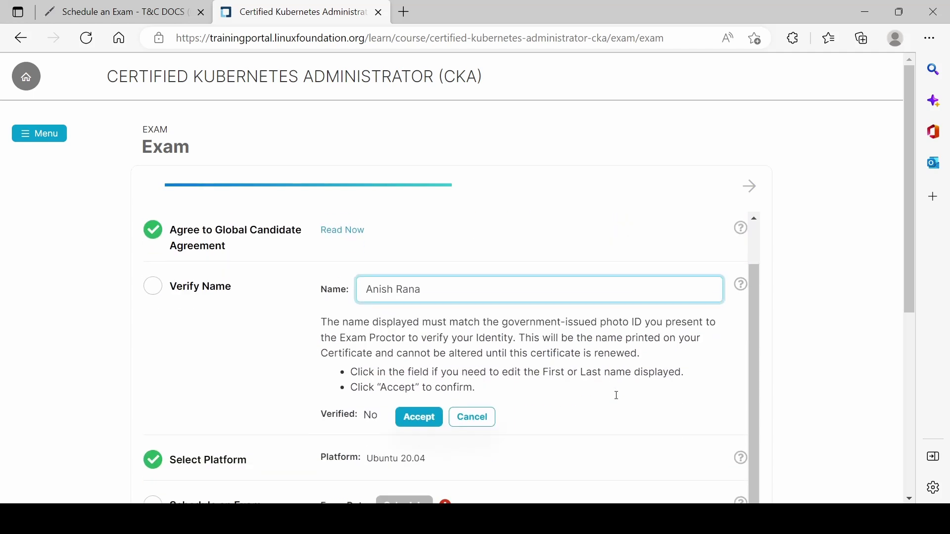
click(418, 408)
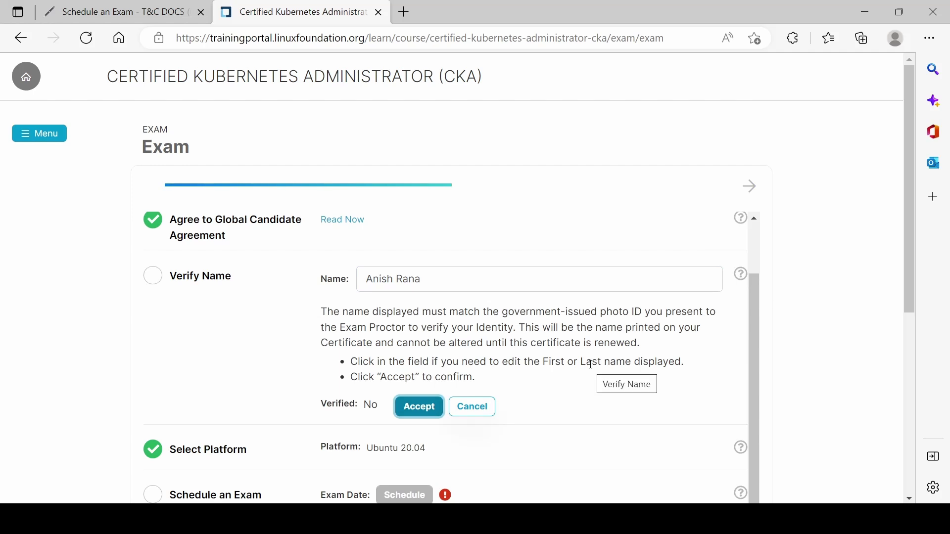
Step: Reopen the name verification to confirm it, then cancel without changes
scroll(590, 364, down, 3)
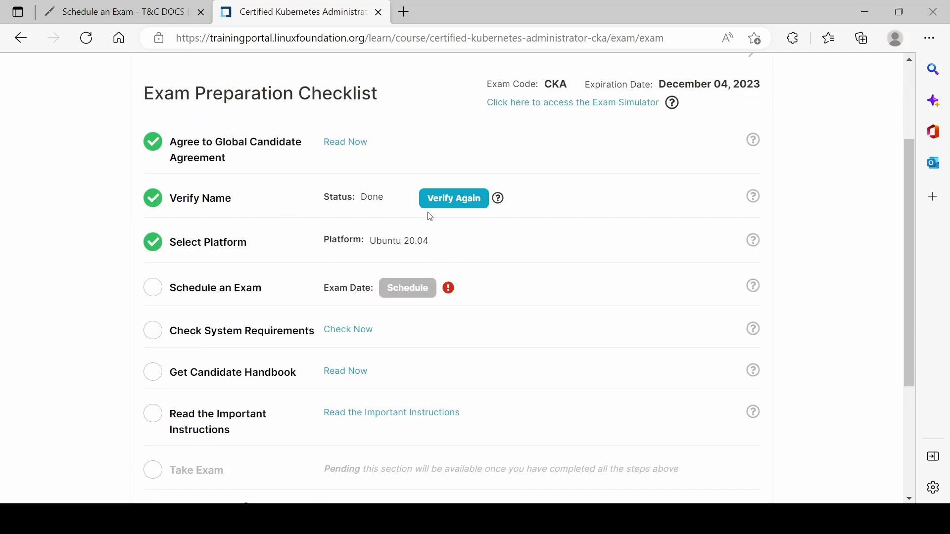
click(469, 203)
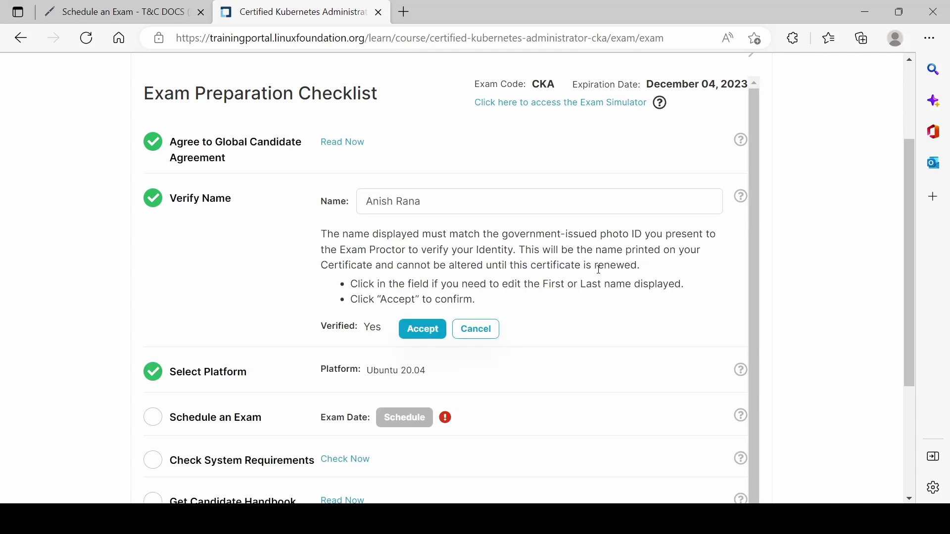
click(480, 336)
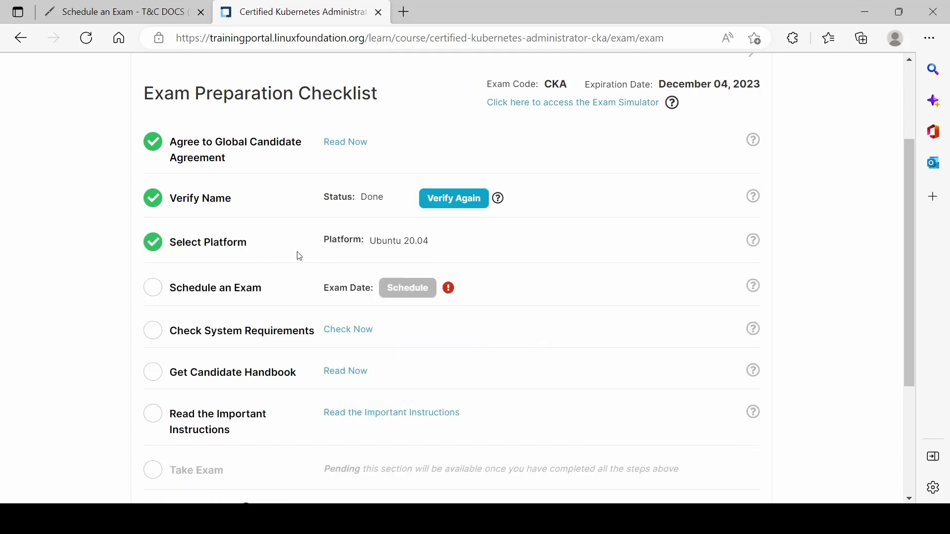
Step: Review the Ubuntu 20.04 platform row and scroll to the remaining checklist steps
drag(434, 256, 402, 252)
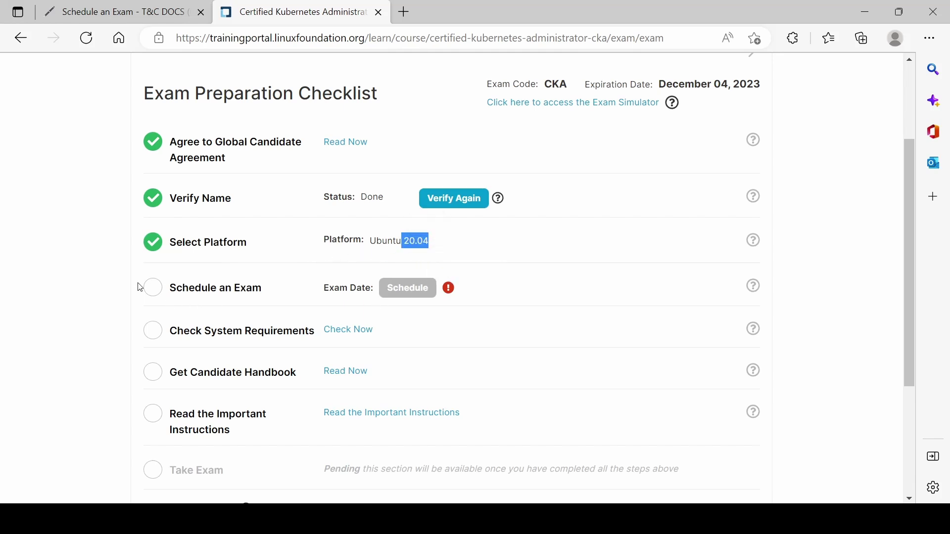
click(278, 302)
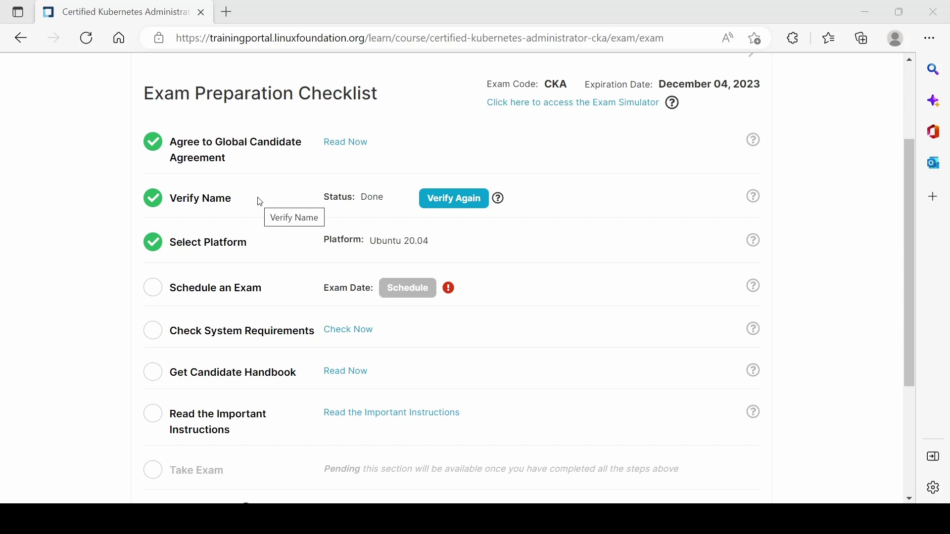
scroll(292, 263, down, 1)
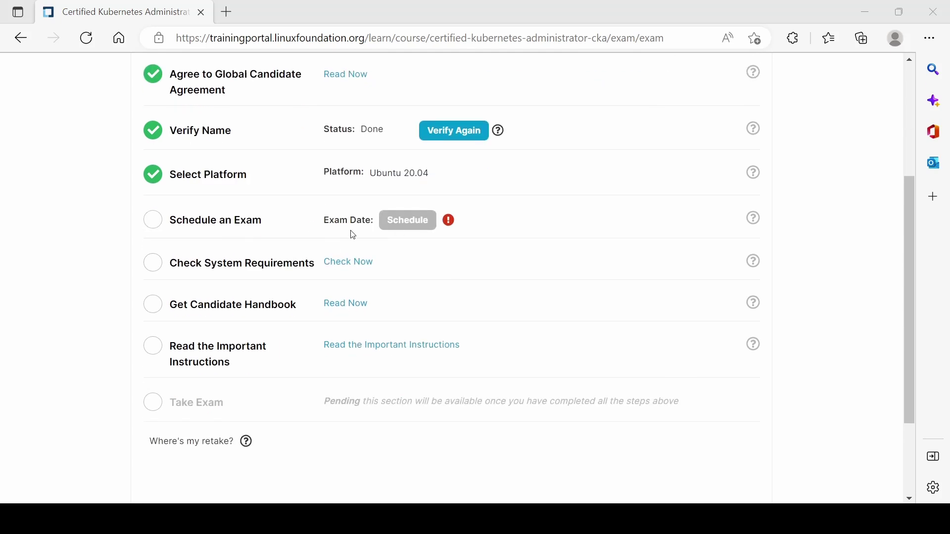
Step: Run the PSI system check, allowing camera and microphone and sharing Screen 3
click(354, 267)
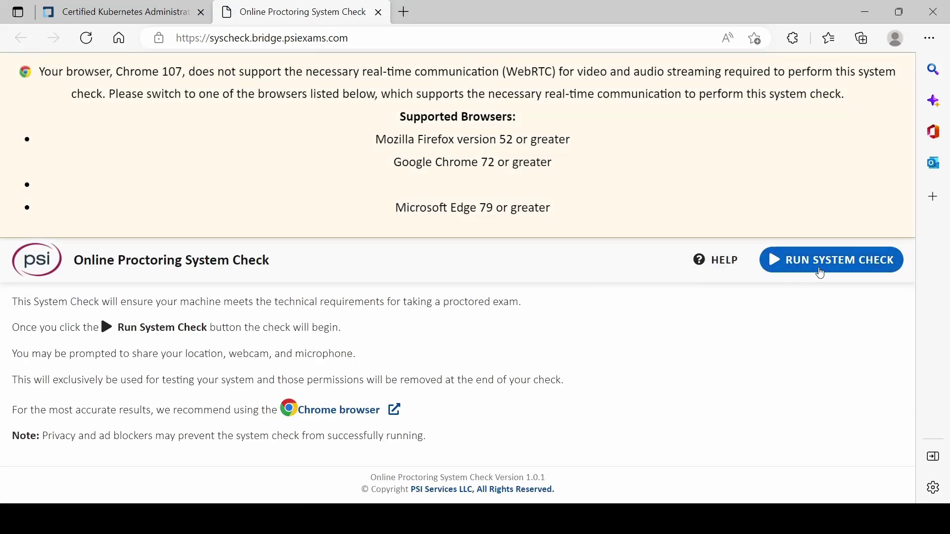
click(829, 269)
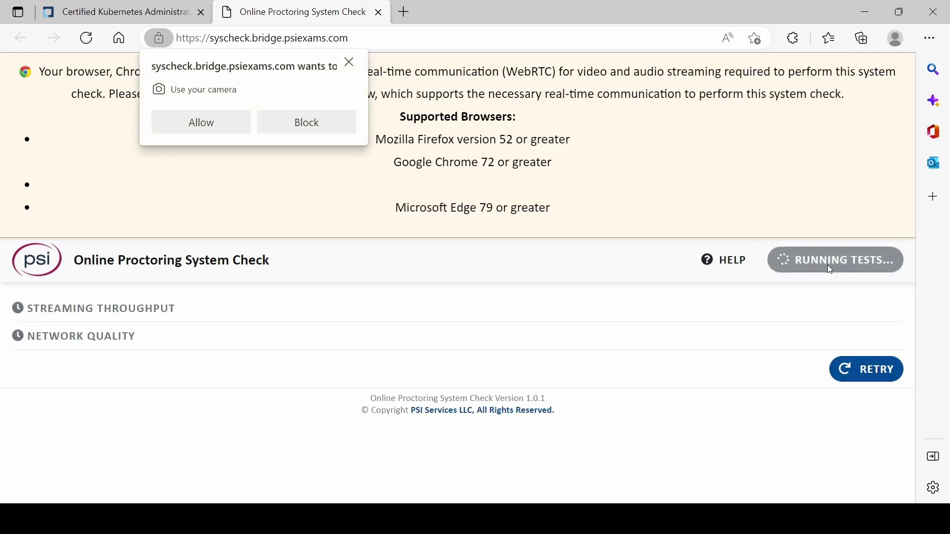
click(224, 127)
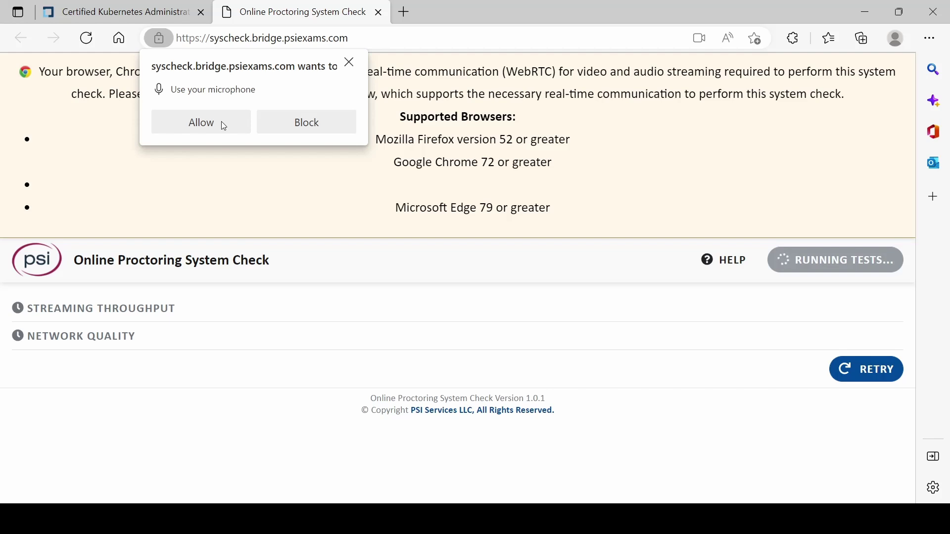
click(224, 126)
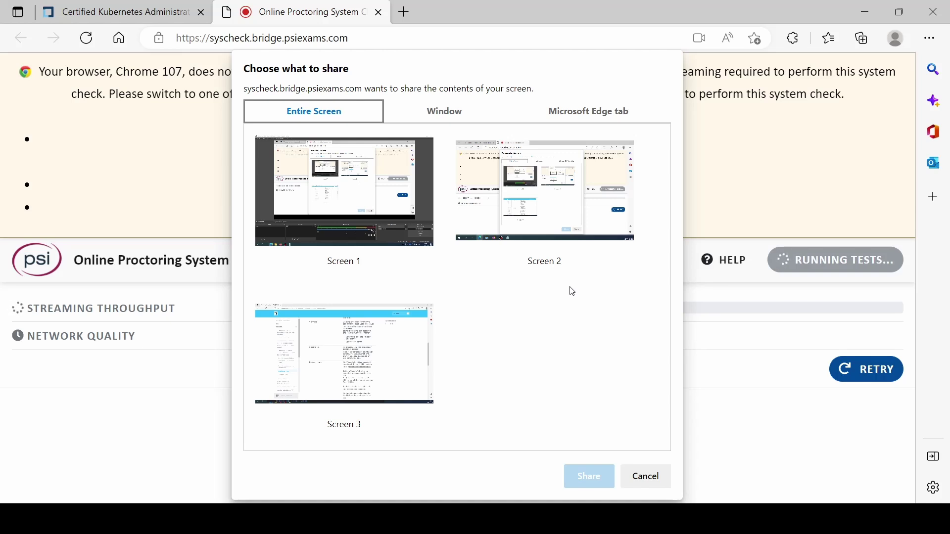
click(356, 350)
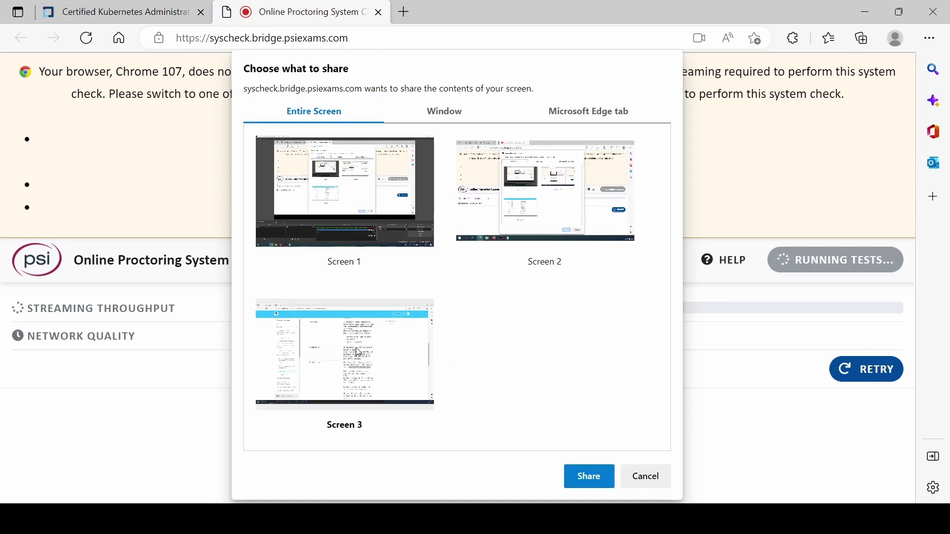
click(591, 478)
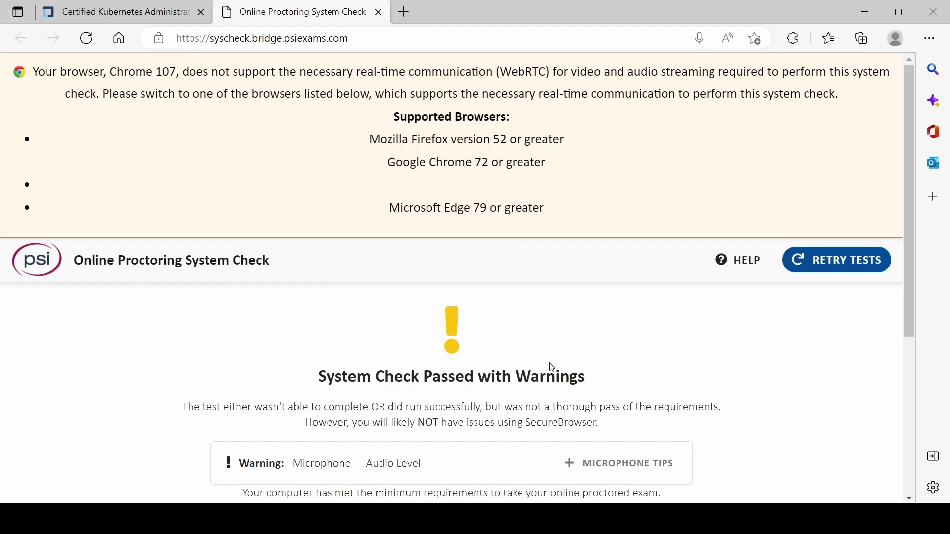
Step: Copy the system check results to the clipboard and dismiss the confirmation
drag(425, 379, 692, 388)
scroll(750, 388, down, 2)
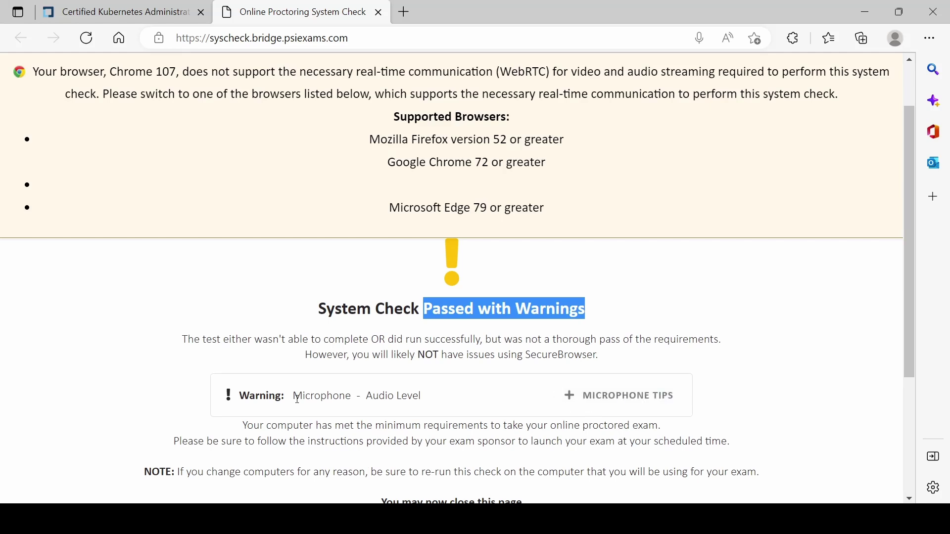
scroll(408, 409, down, 2)
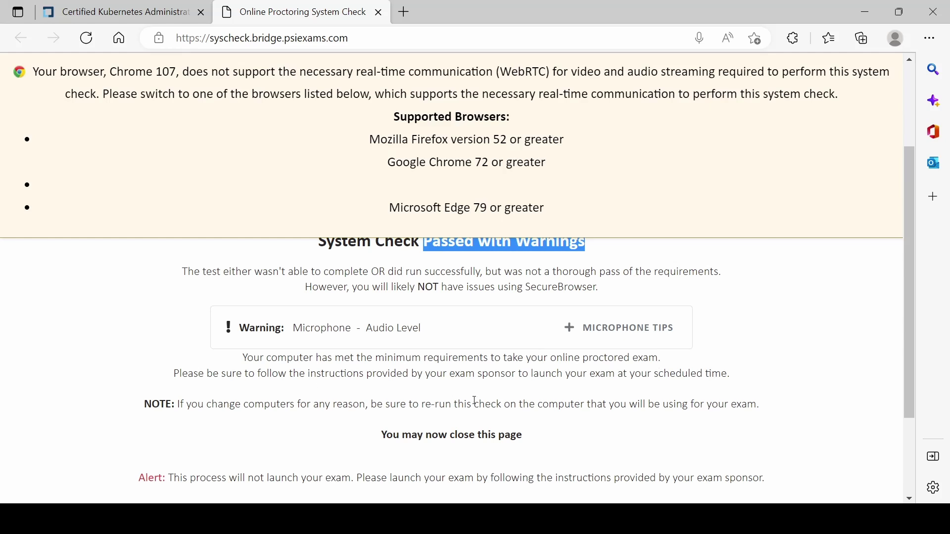
scroll(475, 400, down, 3)
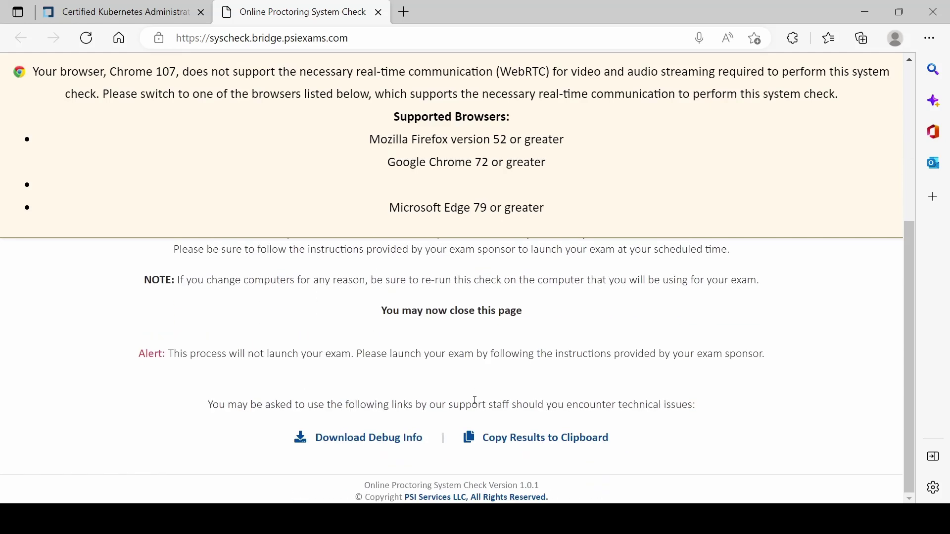
click(556, 442)
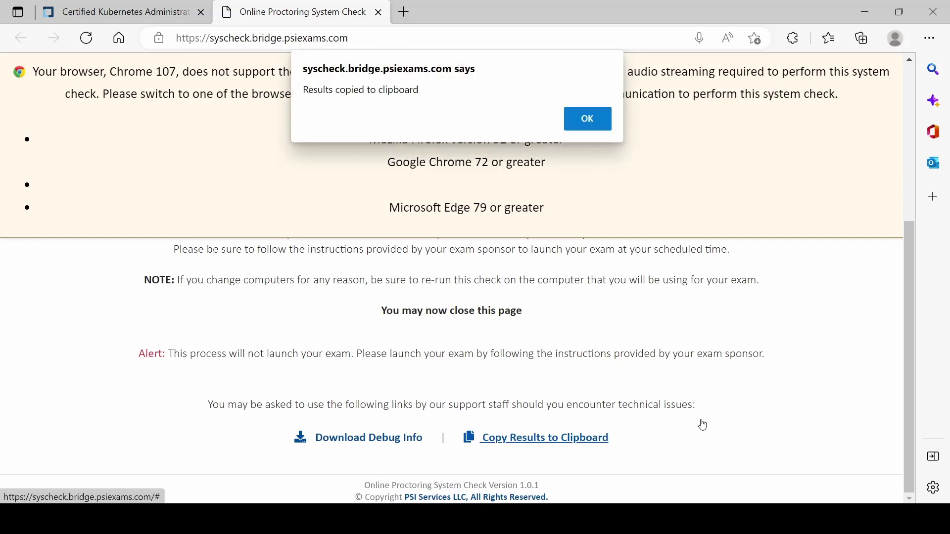
click(599, 123)
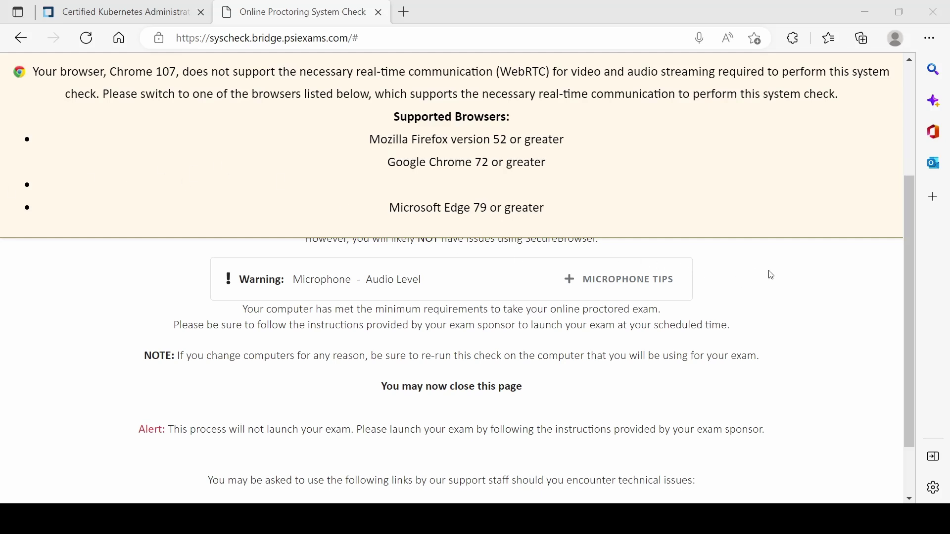
Step: Review the Supported Browsers banner's Edge requirement and scroll back to the summary
drag(443, 207, 547, 208)
drag(399, 117, 512, 117)
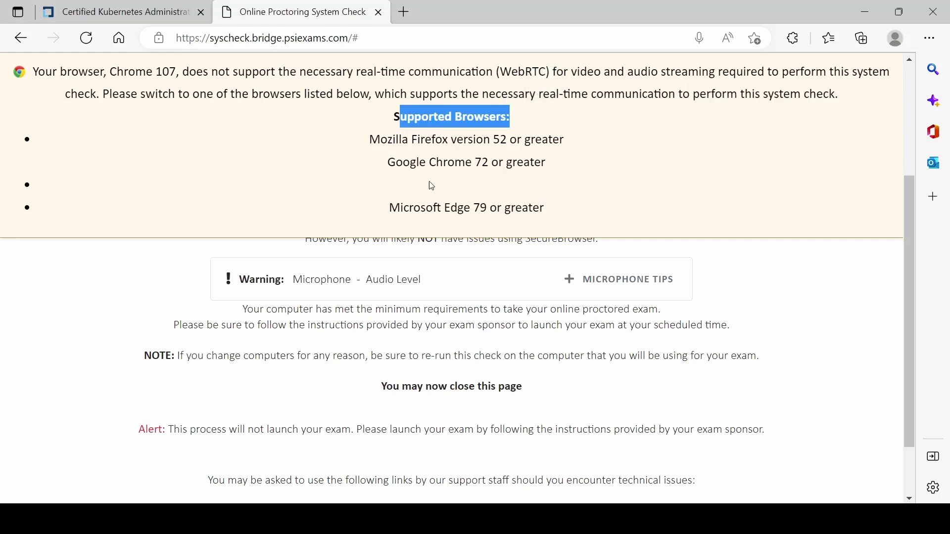
click(788, 296)
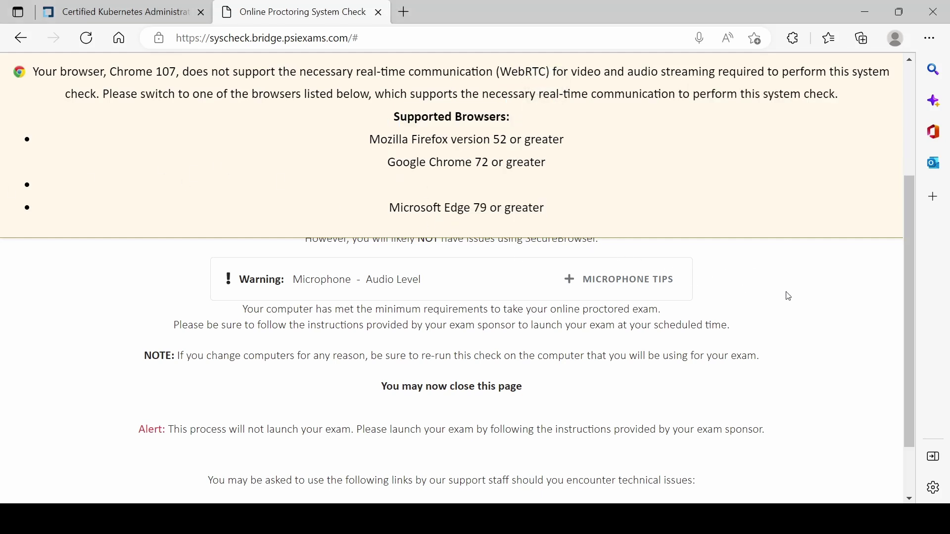
scroll(820, 205, up, 4)
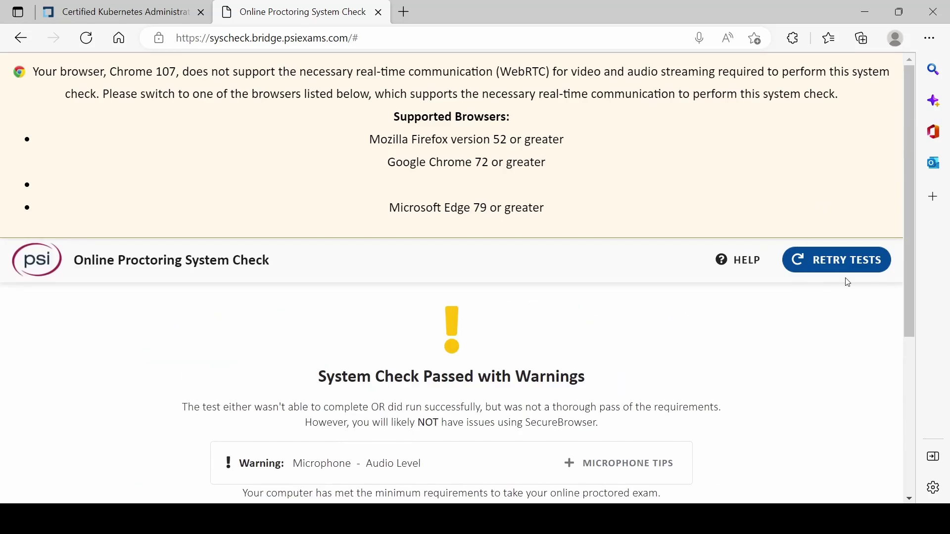
scroll(770, 360, down, 5)
scroll(770, 361, up, 5)
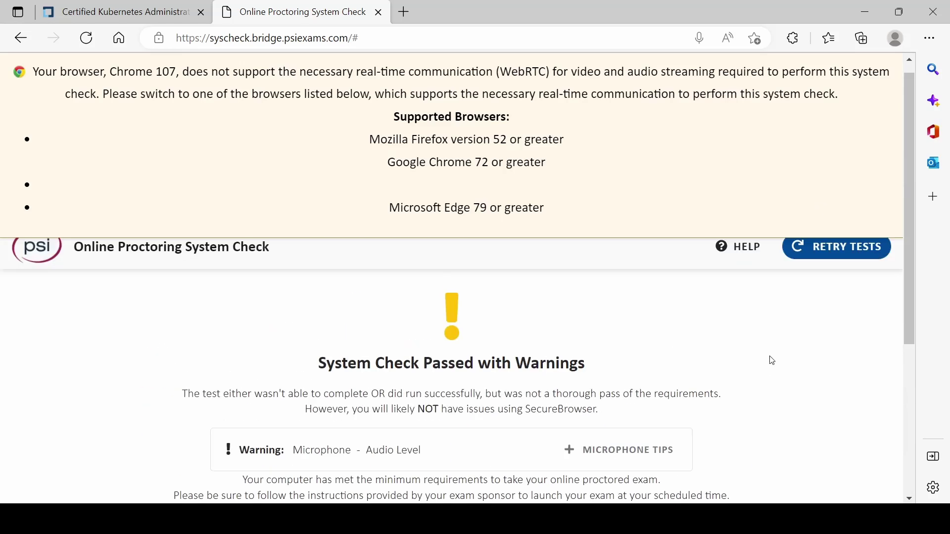
Step: Close the system check page, skim the Candidate Handbook in Linux Foundation Docs, and return to the checklist
click(378, 12)
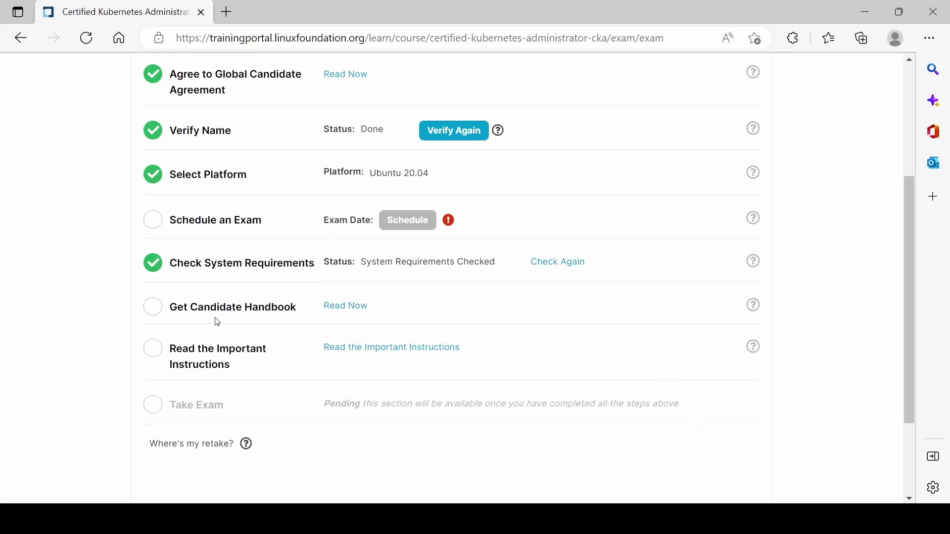
click(344, 307)
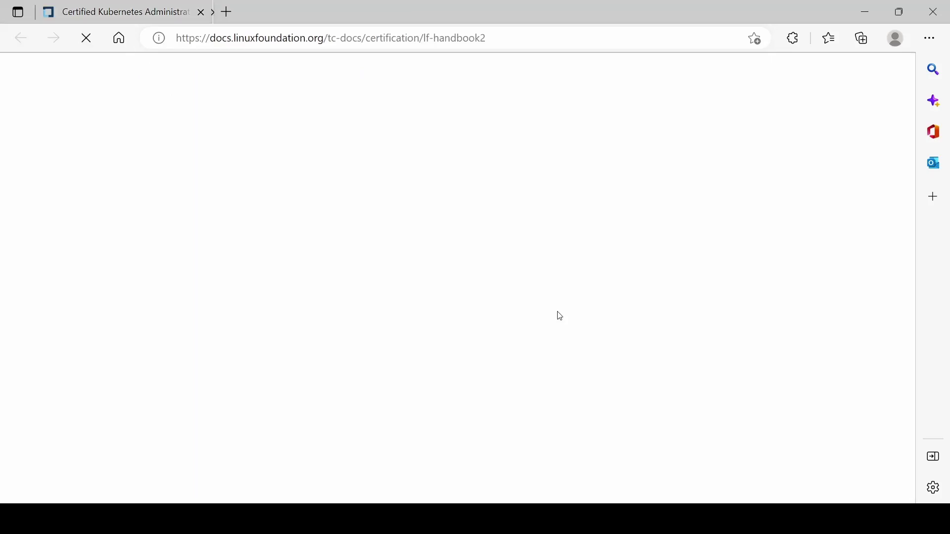
scroll(604, 291, down, 1)
scroll(604, 290, down, 3)
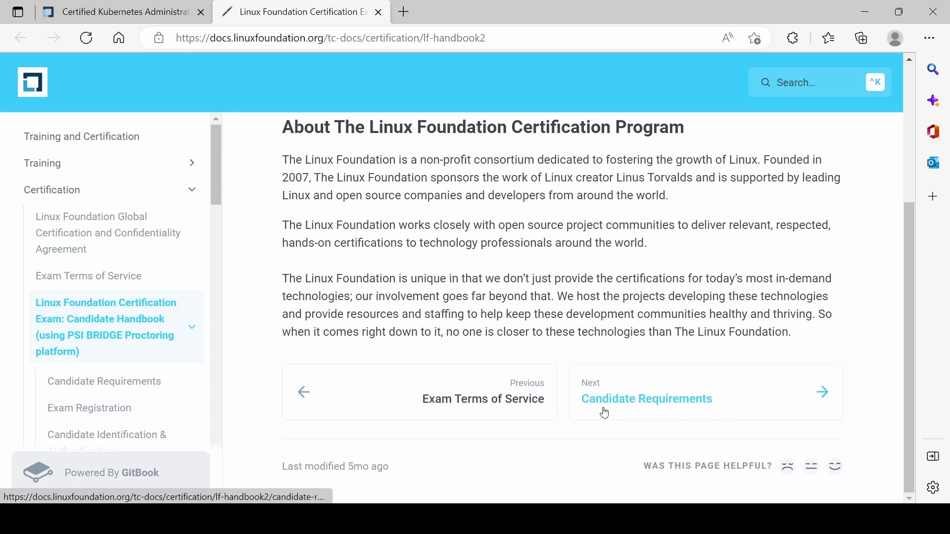
scroll(622, 357, up, 1)
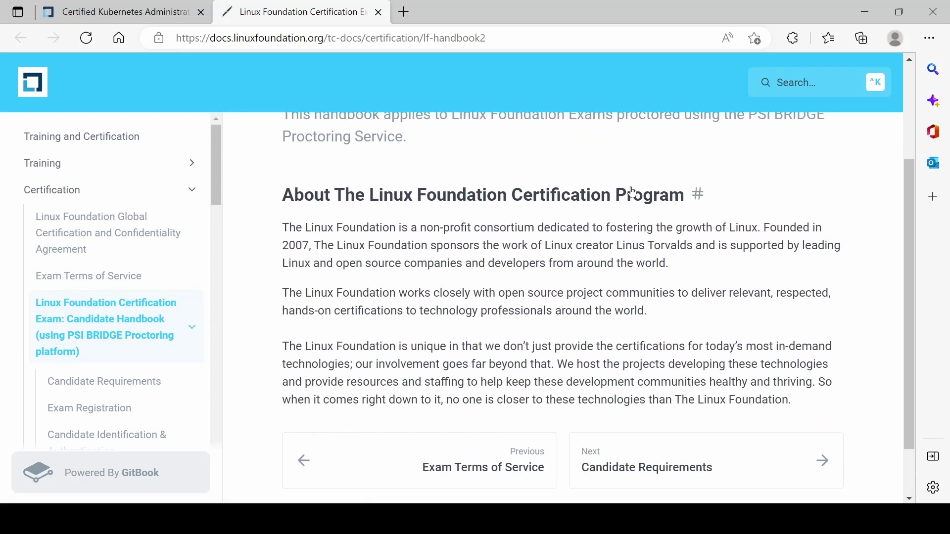
key(ctrl+shift+Tab)
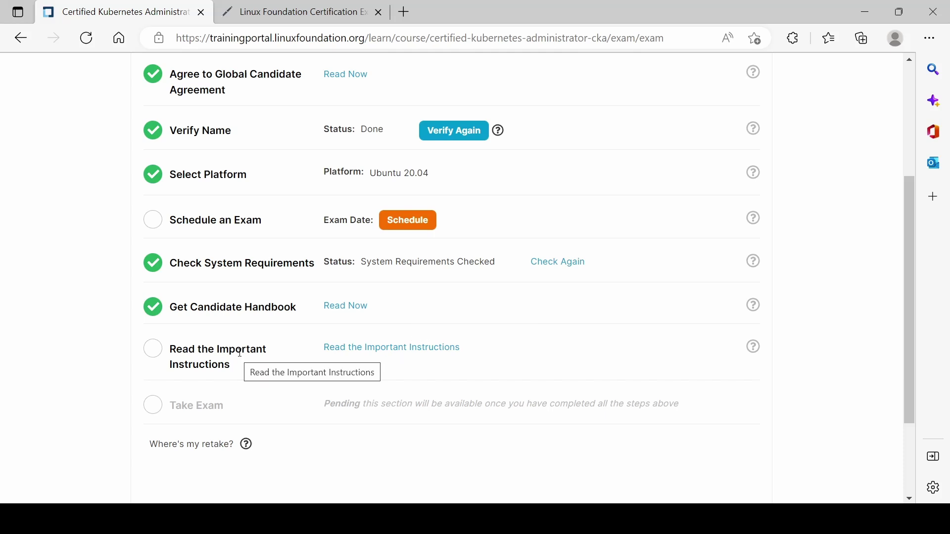
Step: Read the CKA and CKAD Important Instructions: 15-20 command-line tasks, 2 hours, remotely proctored
click(379, 350)
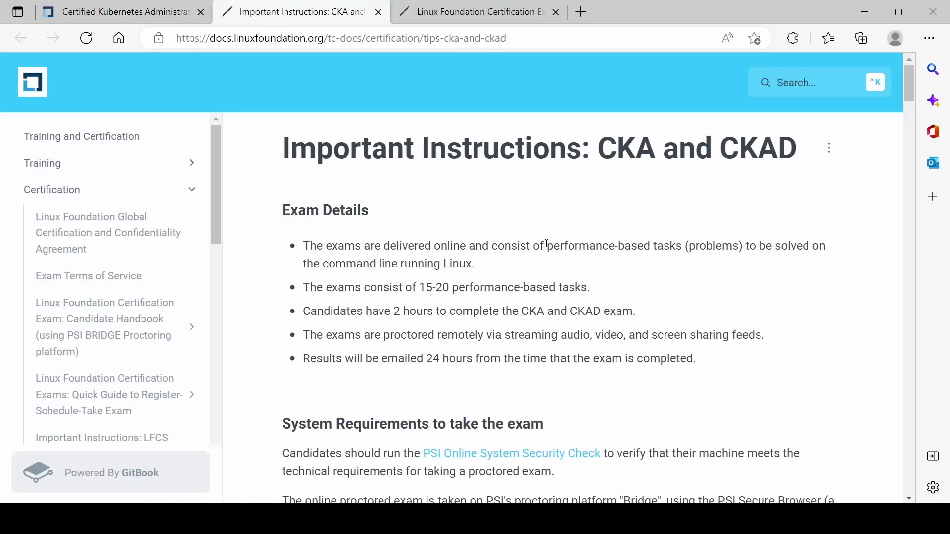
scroll(547, 244, down, 1)
drag(333, 220, 590, 218)
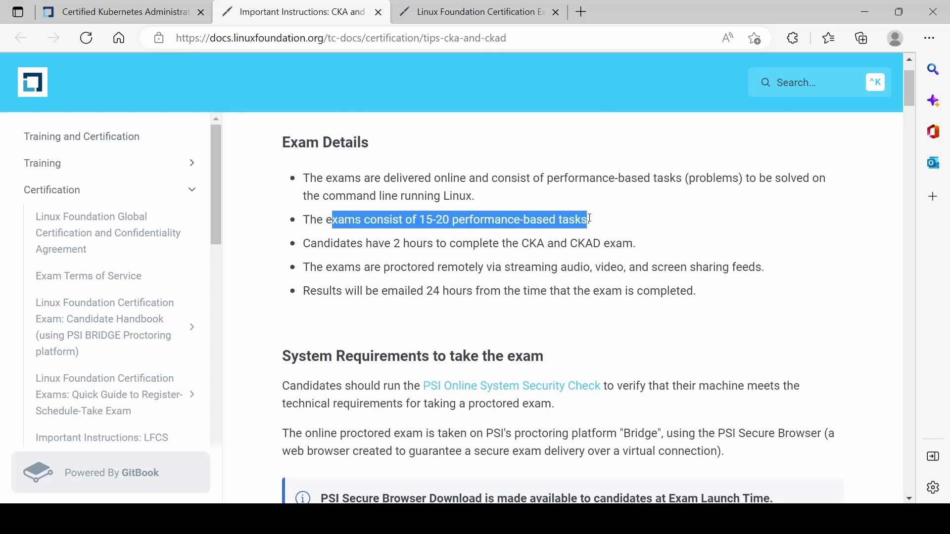
click(618, 221)
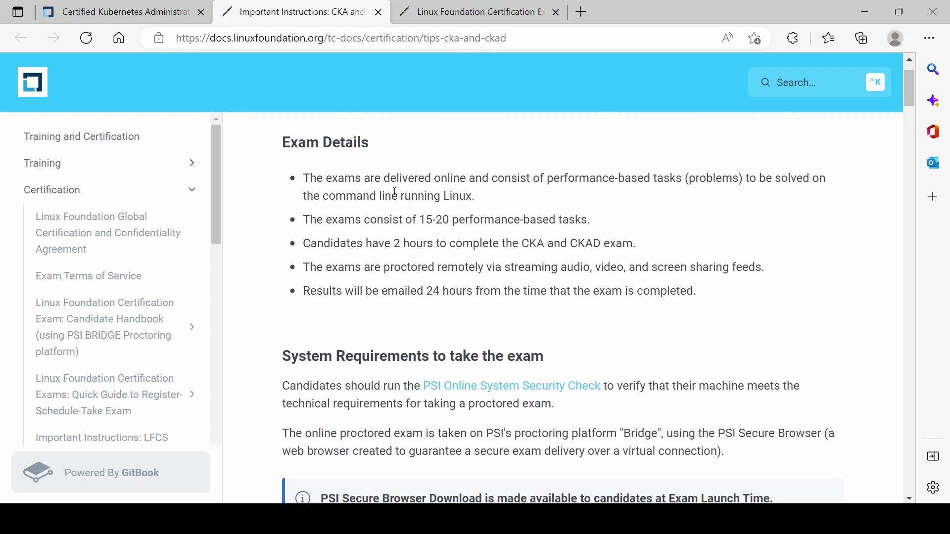
drag(337, 182, 663, 203)
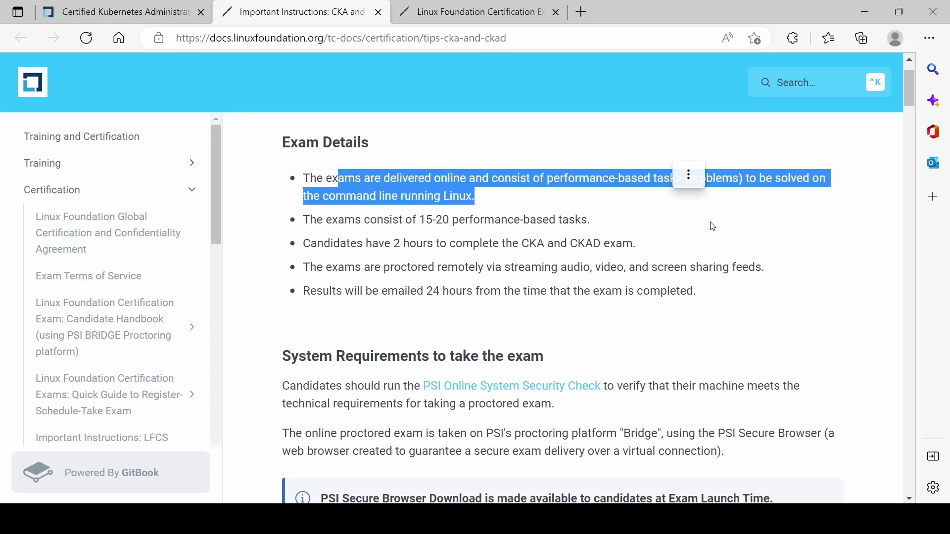
click(721, 241)
drag(332, 245, 632, 244)
click(328, 268)
drag(303, 267, 704, 267)
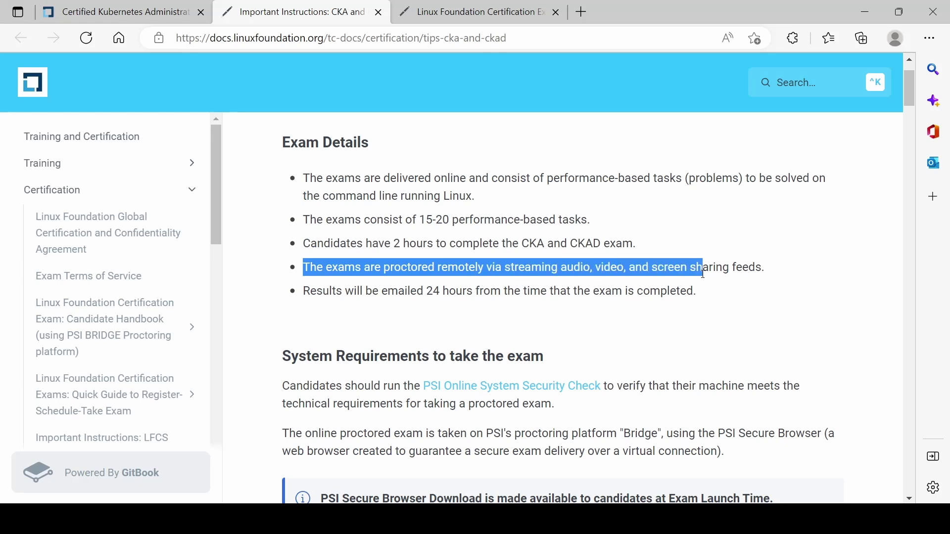
click(528, 317)
drag(550, 267, 746, 267)
click(734, 312)
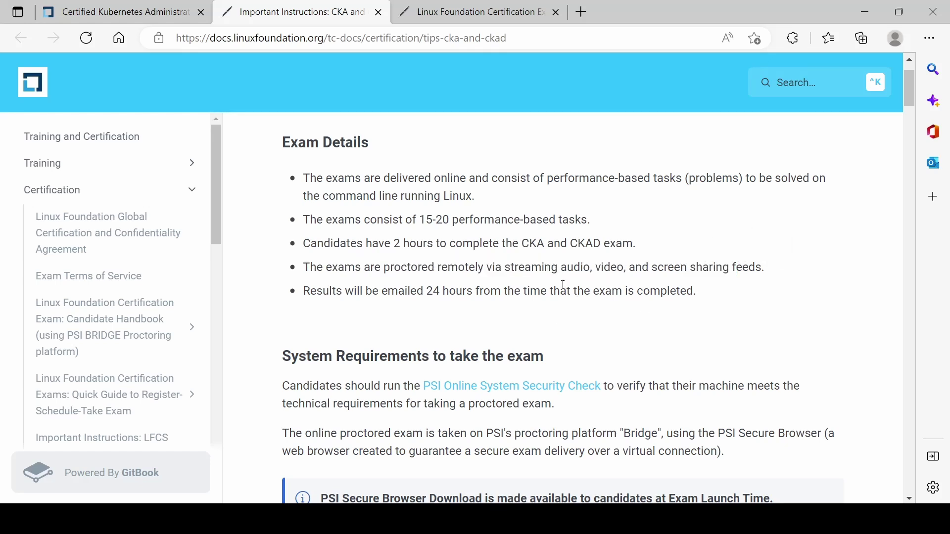
drag(373, 295, 697, 293)
Step: Finish reading the instructions, then go back to the checklist and start scheduling the CKA exam
scroll(548, 355, down, 2)
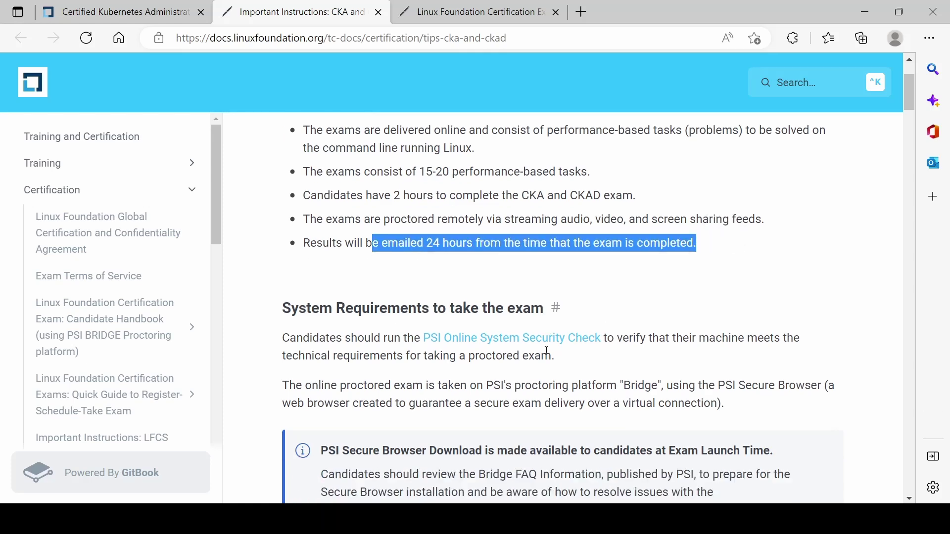
scroll(548, 355, down, 8)
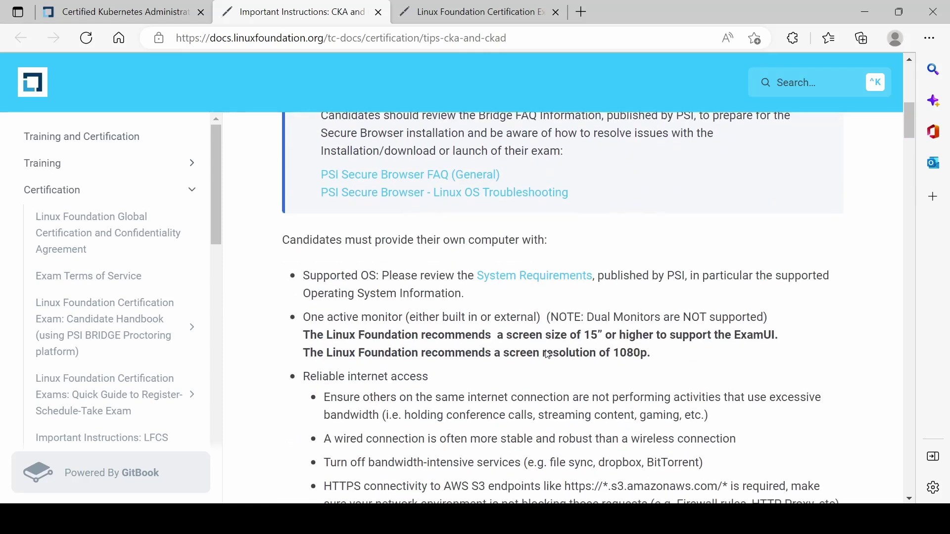
scroll(547, 351, down, 8)
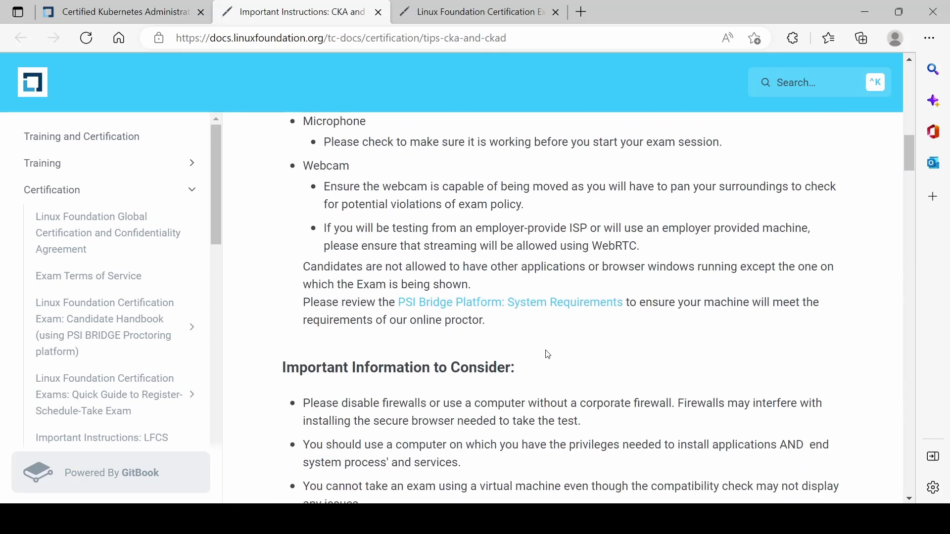
scroll(548, 355, down, 1)
scroll(547, 351, up, 18)
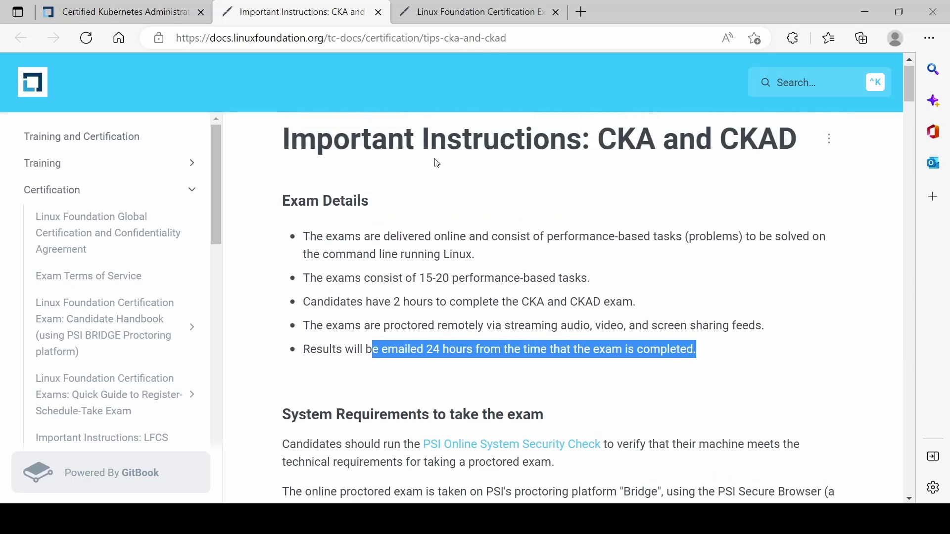
click(133, 13)
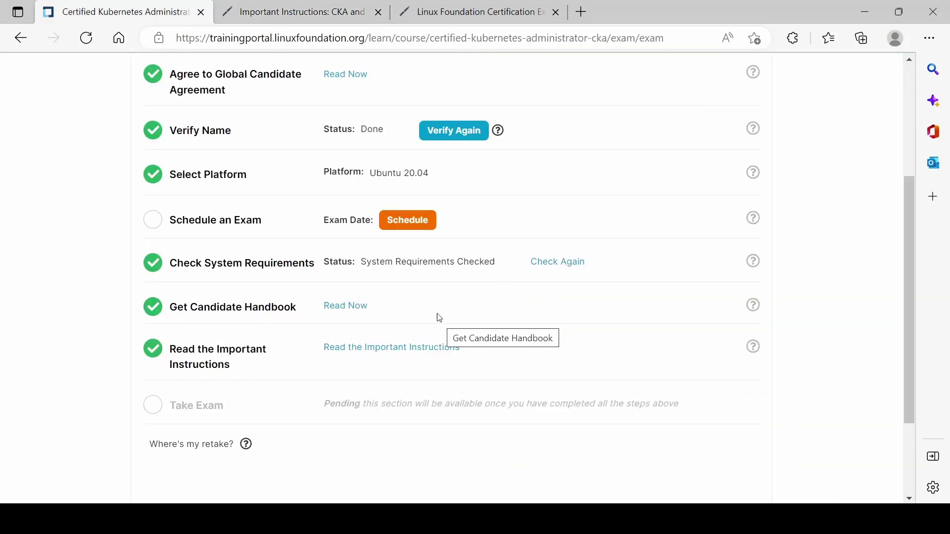
click(414, 220)
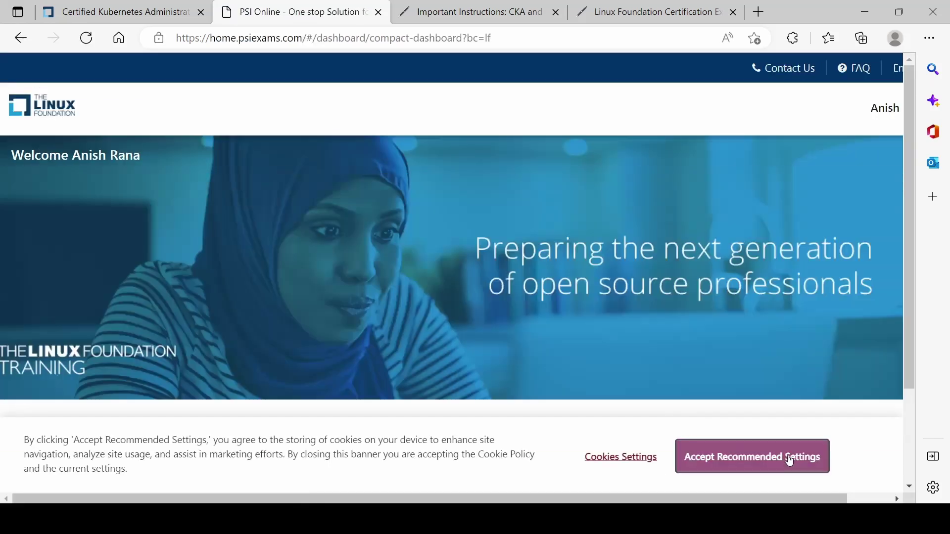
Step: Accept the recommended cookie settings and begin scheduling the Certified Kubernetes Administrator (CKA) exam
click(790, 461)
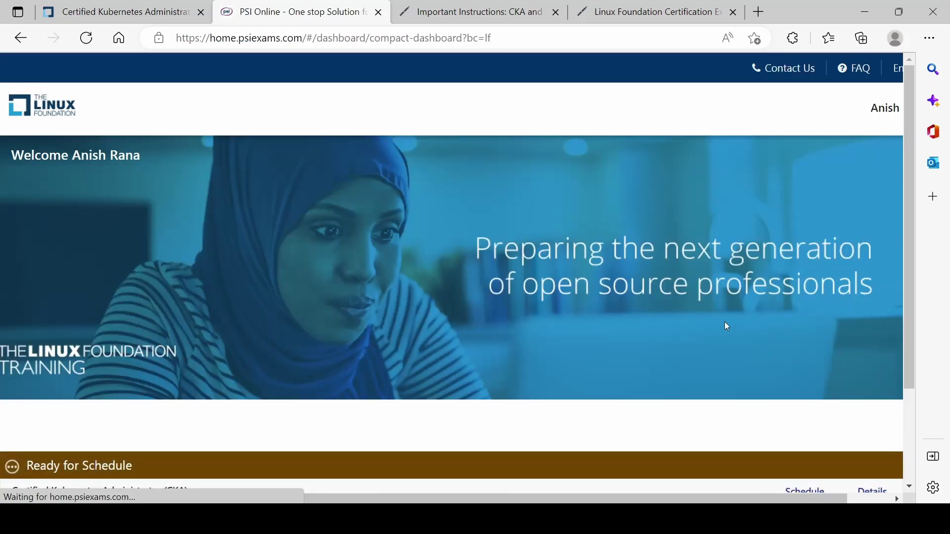
mouse_move(442, 499)
mouse_down()
mouse_move(492, 499)
mouse_move(443, 499)
mouse_up()
scroll(467, 317, down, 2)
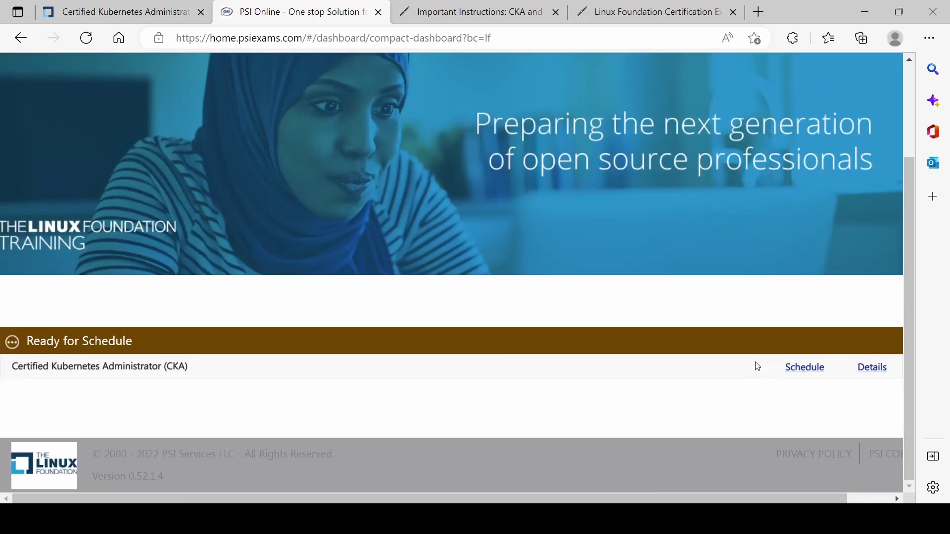
click(813, 371)
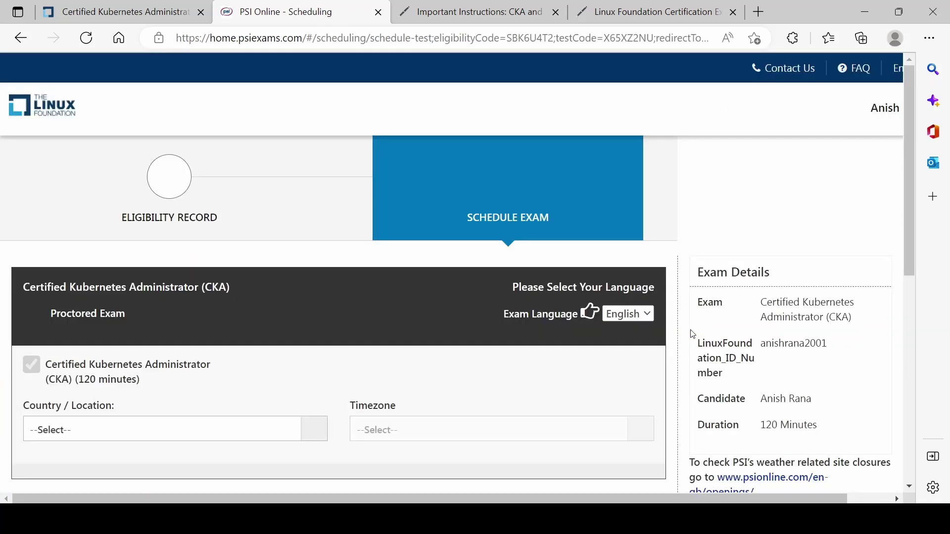
Step: Set the country to India and the timezone to Asia/Kolkata
scroll(648, 329, down, 3)
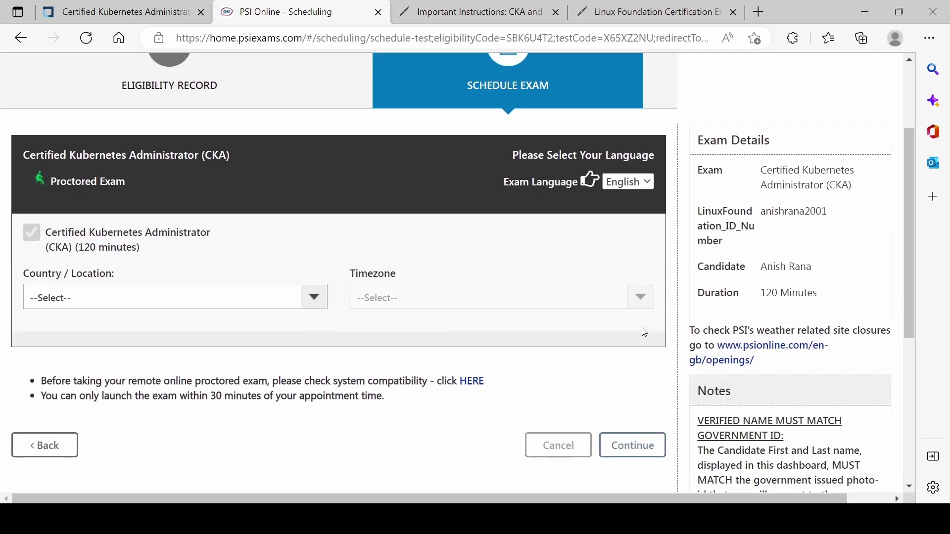
click(221, 307)
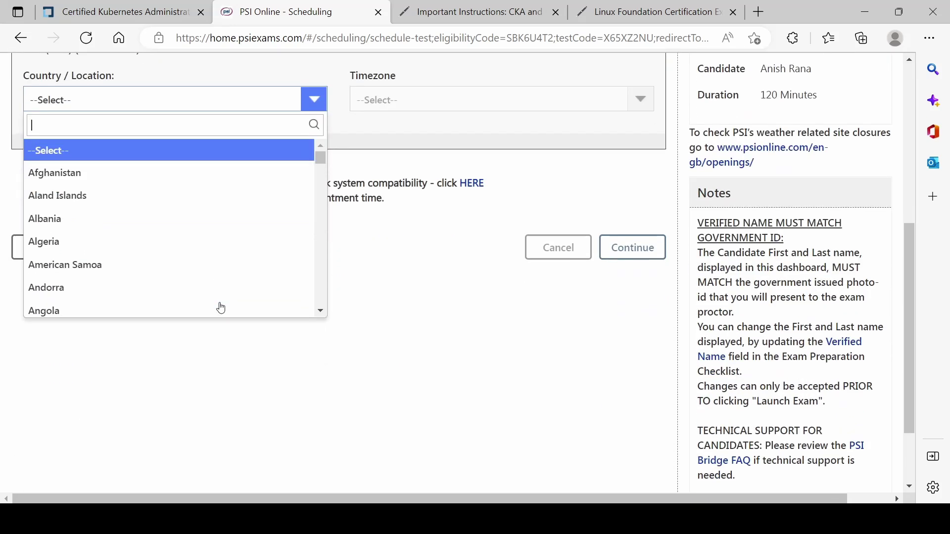
text(indi)
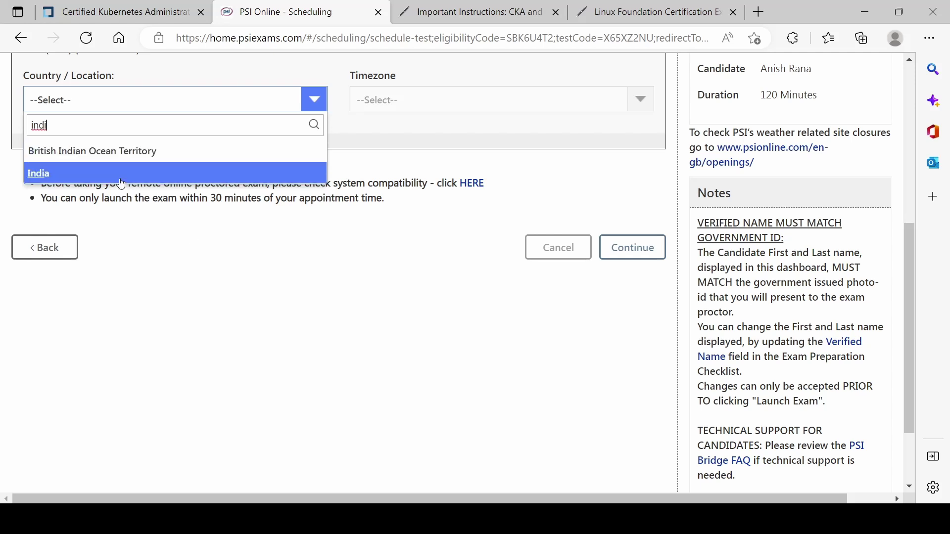
click(114, 175)
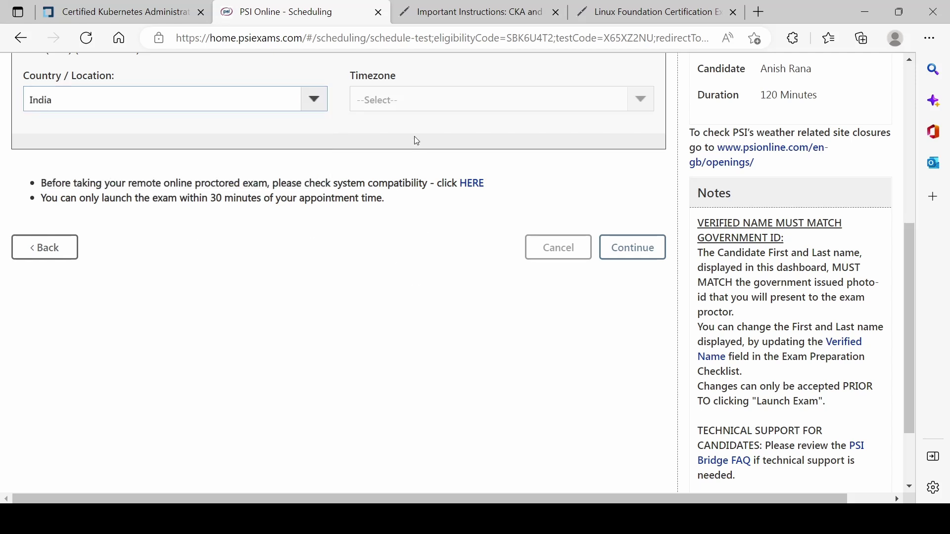
click(396, 99)
click(405, 174)
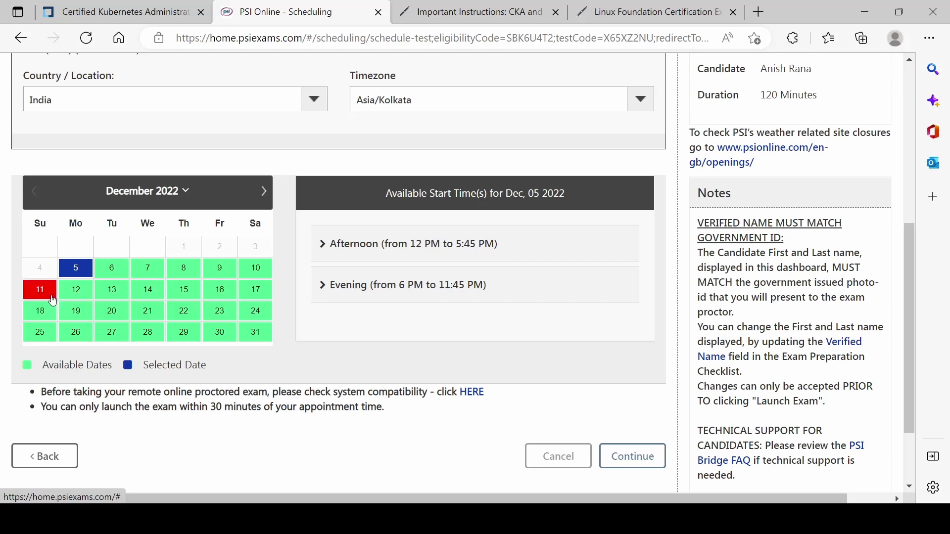
Step: Pick December 18 and the 03:30 PM afternoon start time, then proceed to confirmation
click(37, 315)
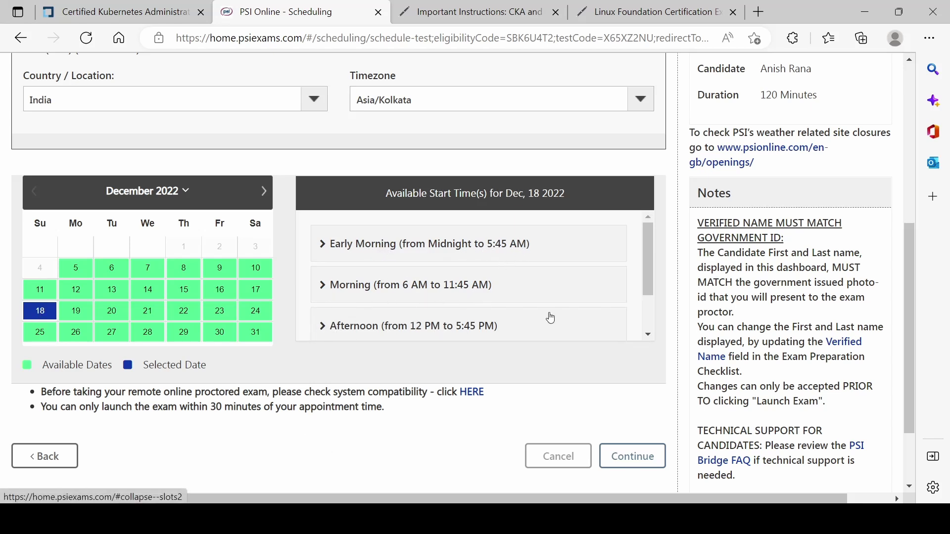
scroll(530, 316, down, 1)
click(325, 311)
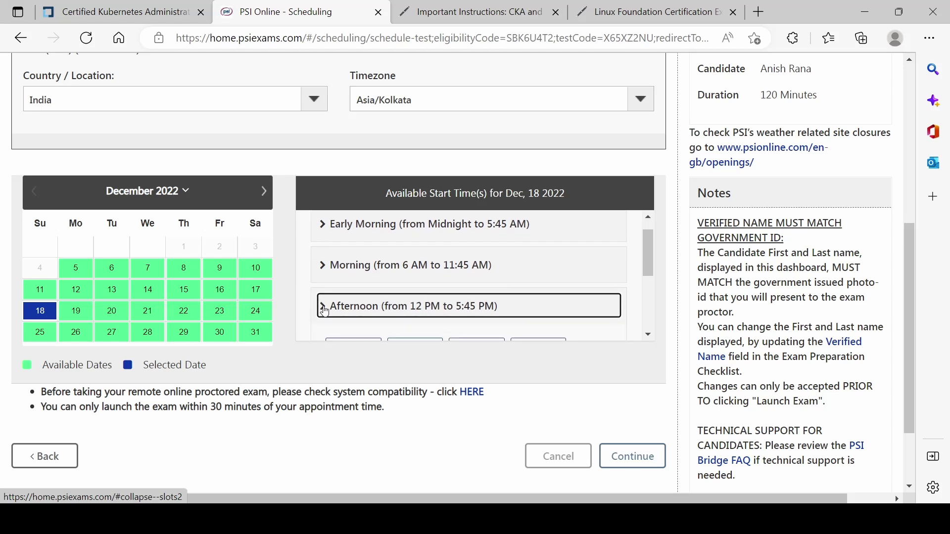
scroll(473, 296, down, 1)
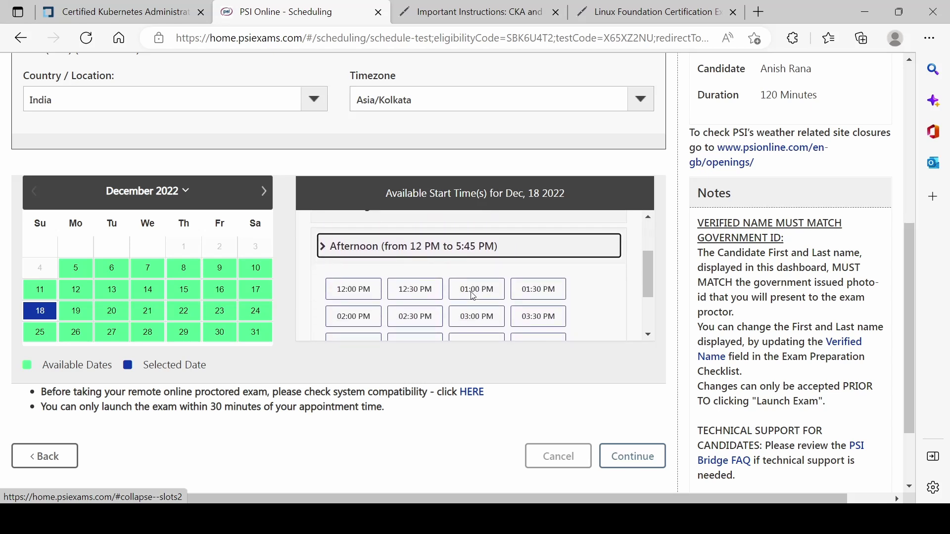
click(417, 303)
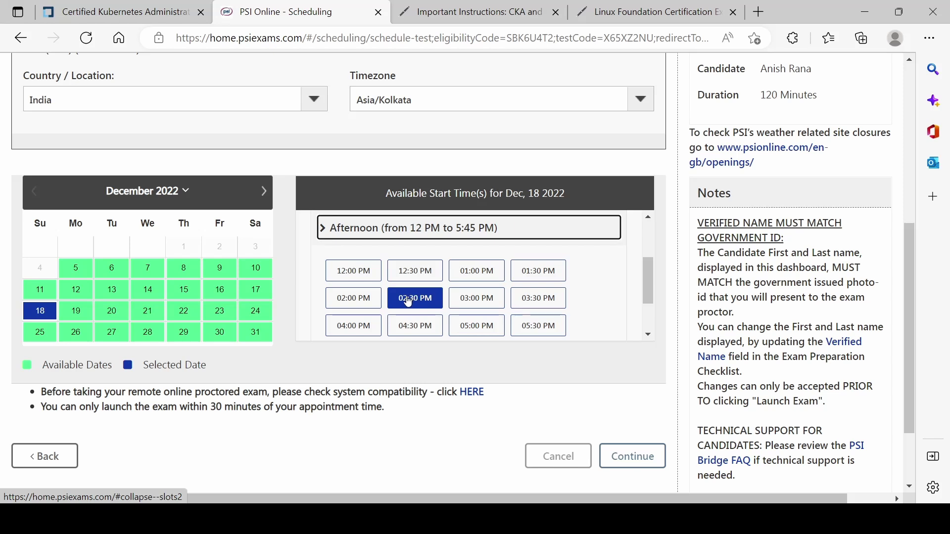
click(409, 302)
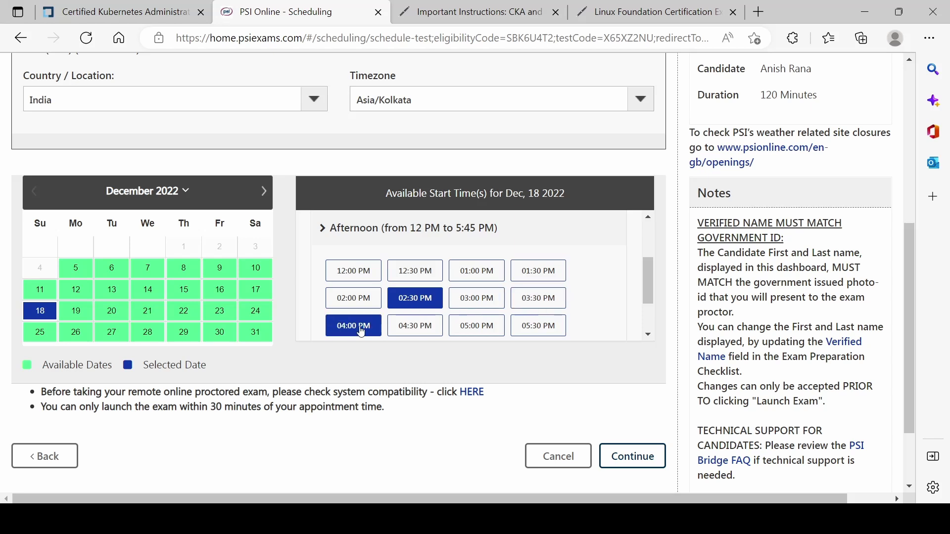
click(528, 303)
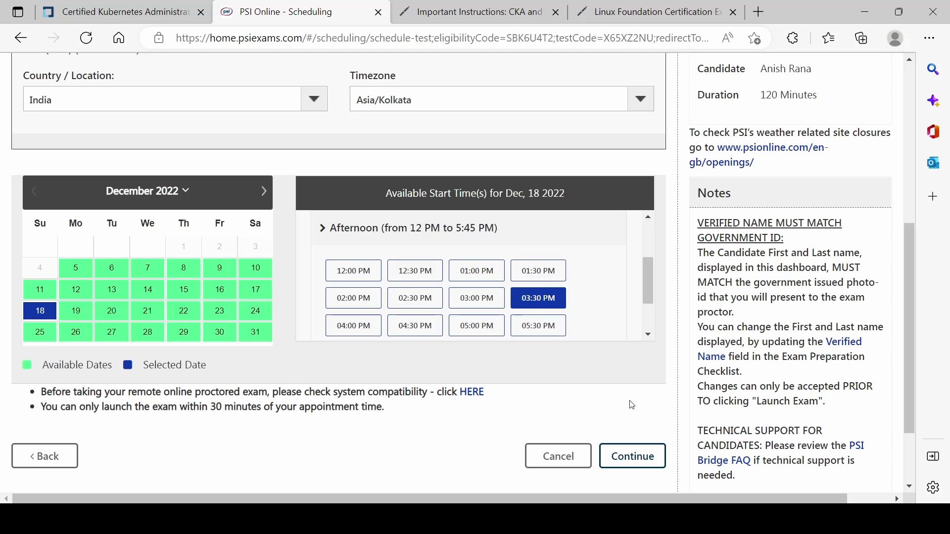
scroll(600, 302, down, 3)
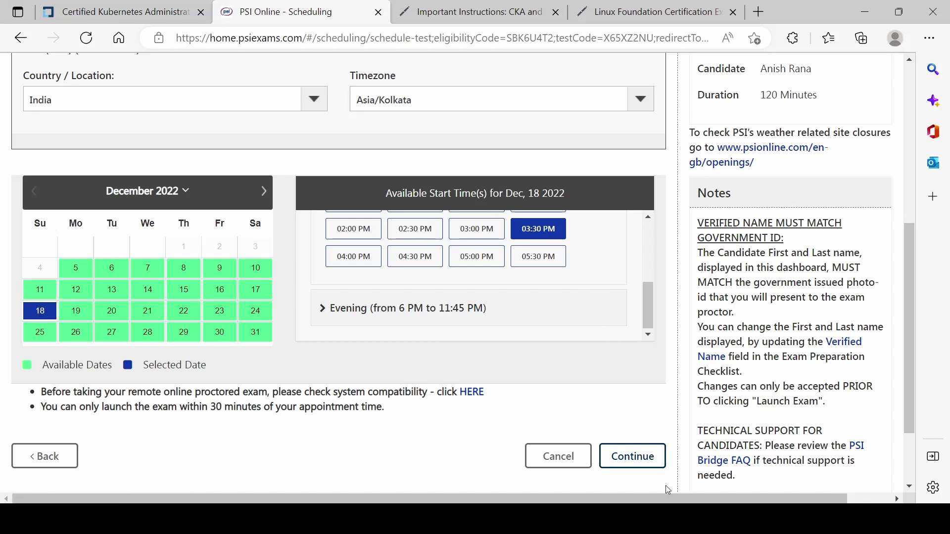
click(644, 458)
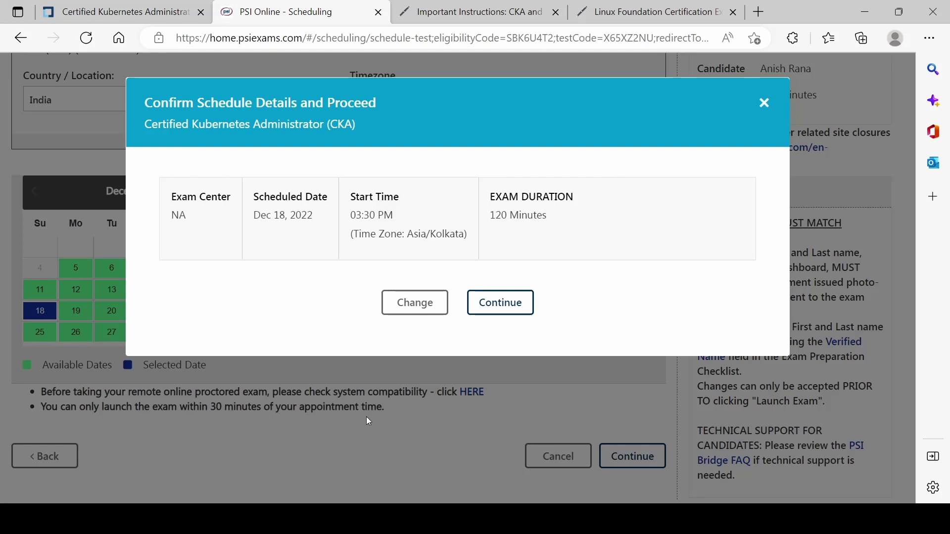
Step: Confirm the Dec 18, 2022 03:30 PM booking and dismiss the success message
click(514, 307)
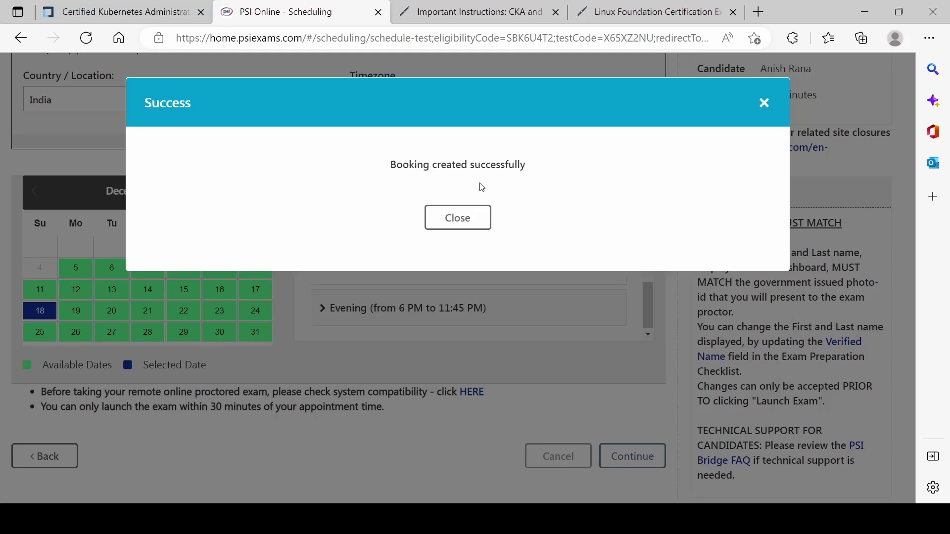
click(458, 218)
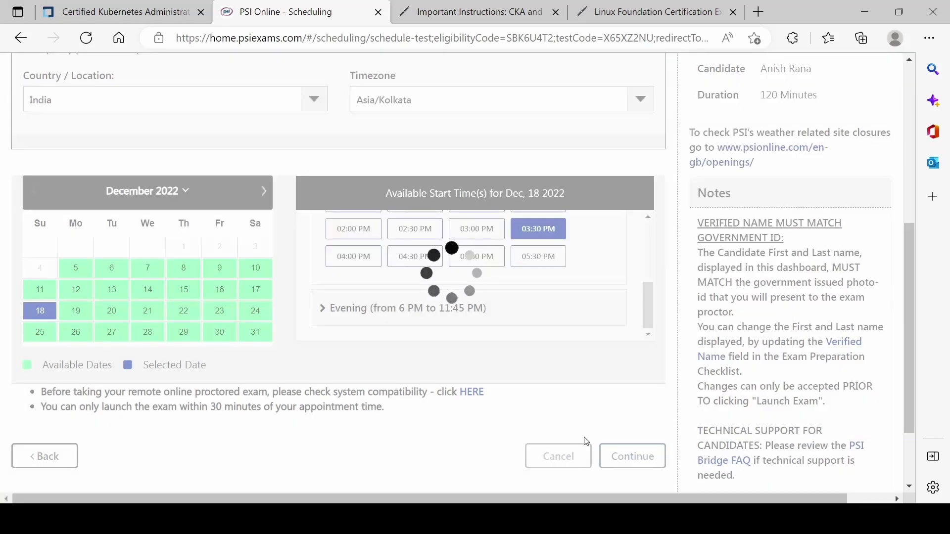
scroll(519, 390, down, 1)
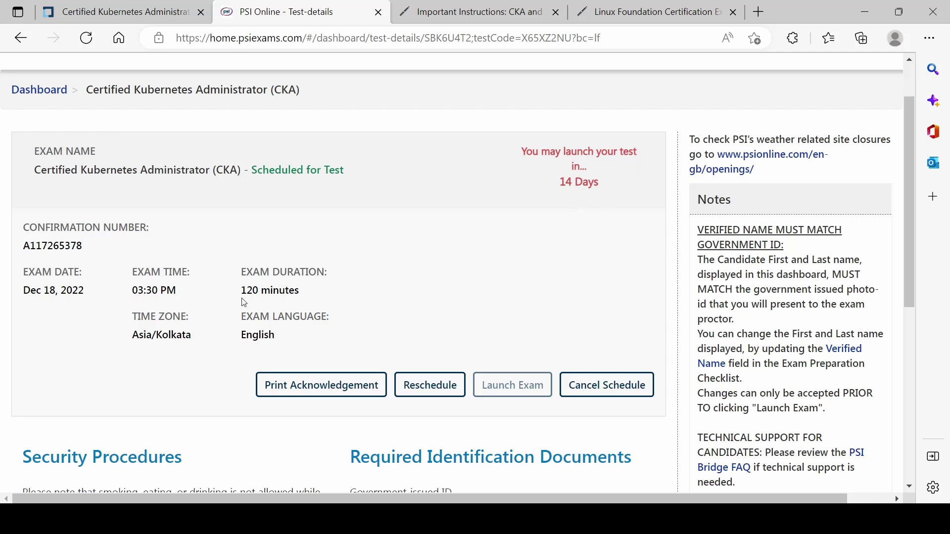
Step: Check the Scheduled for Test status and the 03:30 PM date and time zone, then return to the dashboard and checklist
drag(217, 170, 384, 175)
click(410, 230)
drag(135, 290, 175, 289)
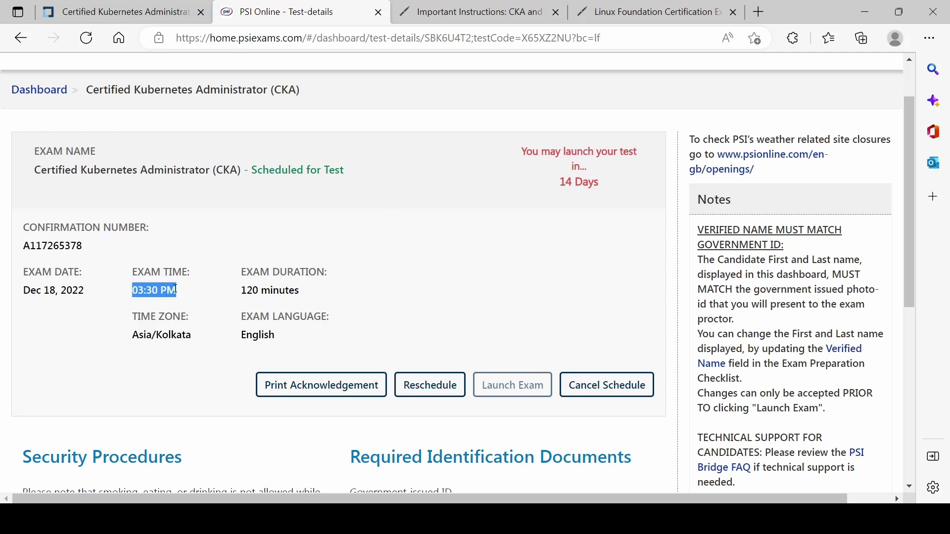
drag(203, 336, 96, 323)
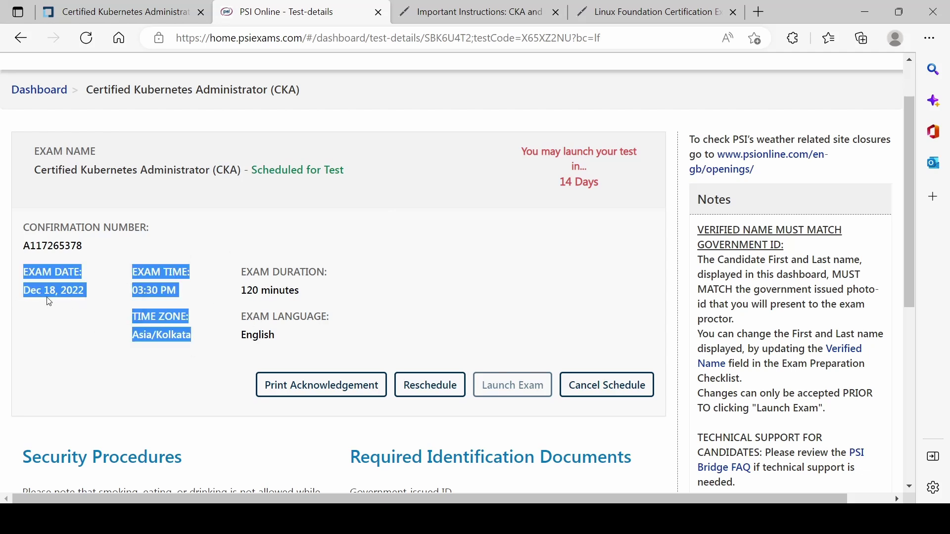
scroll(556, 328, down, 7)
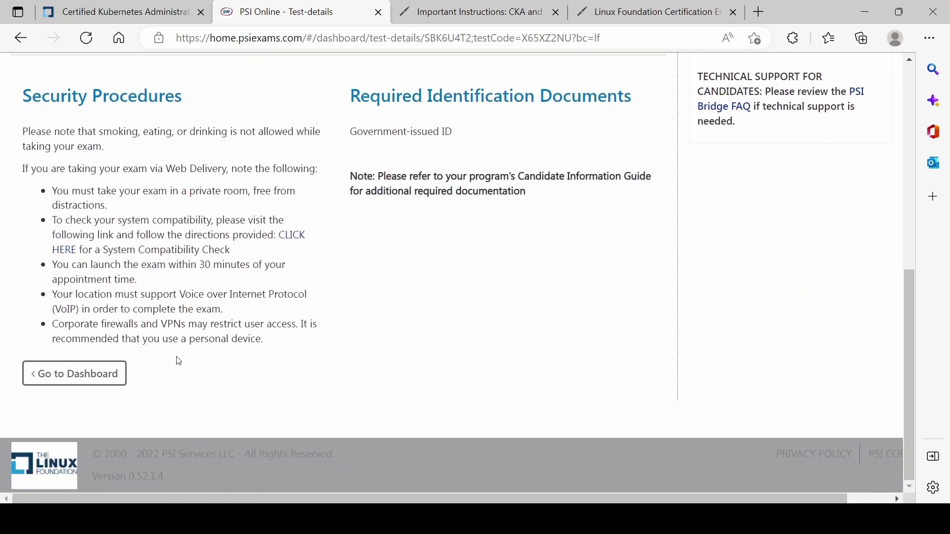
click(107, 375)
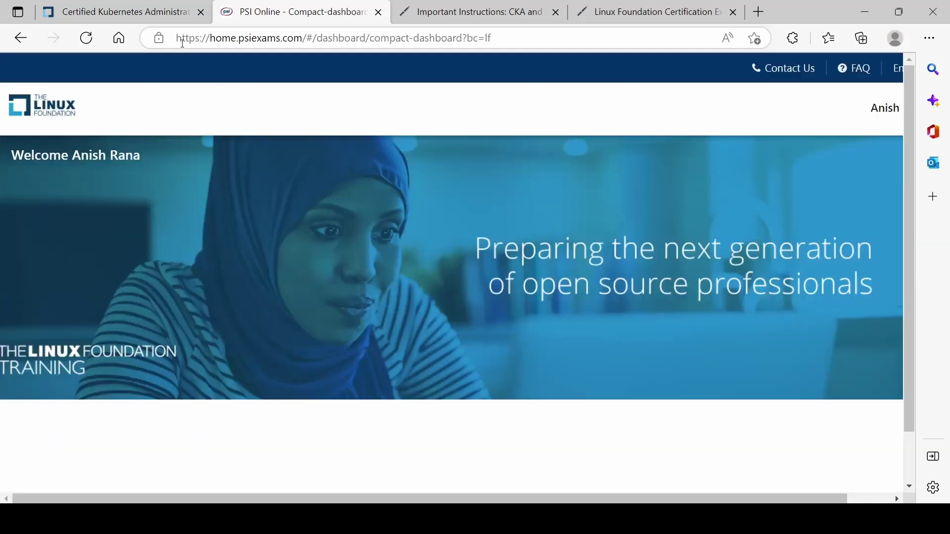
key(ctrl+shift+Tab)
Step: Review the completed checklist showing the December 18, 2022 - 03:30PM exam, then reload the page
scroll(646, 330, down, 1)
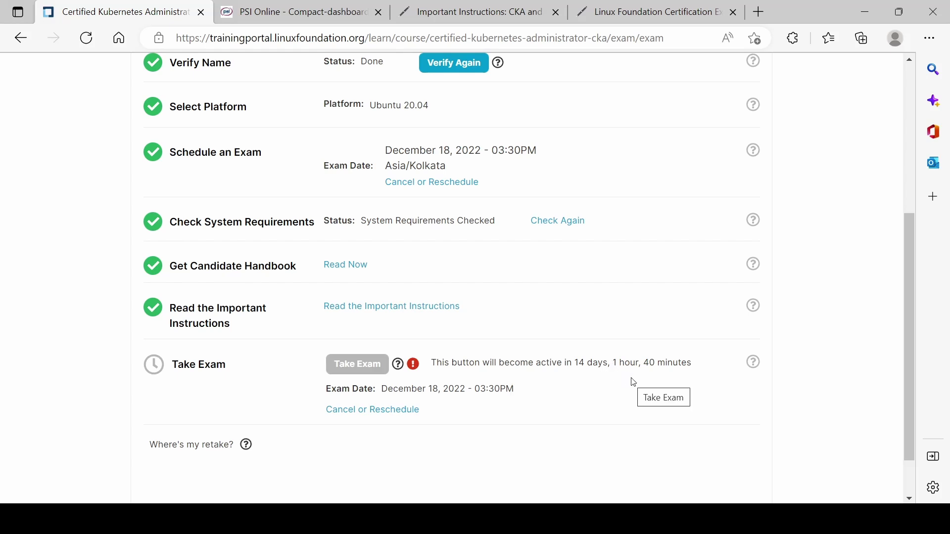
drag(393, 395, 561, 398)
scroll(630, 397, down, 2)
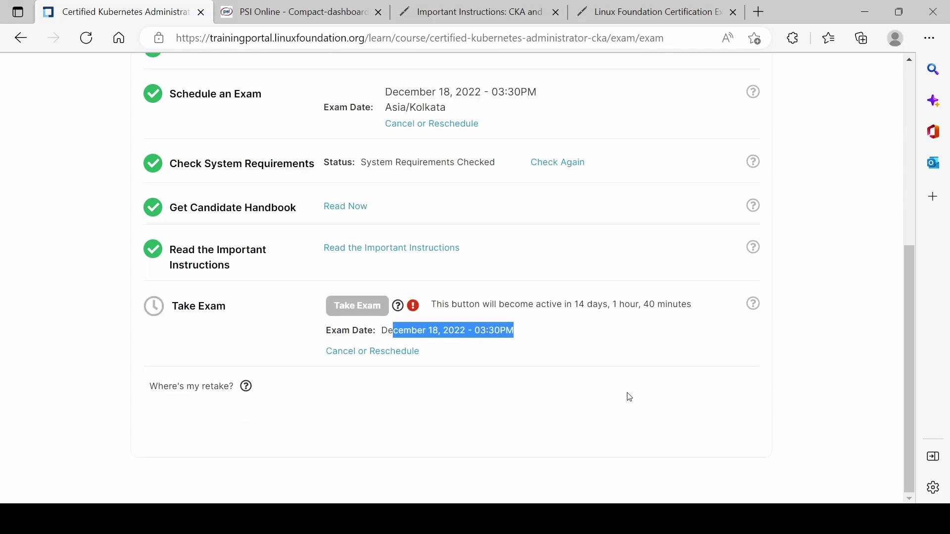
scroll(629, 397, up, 10)
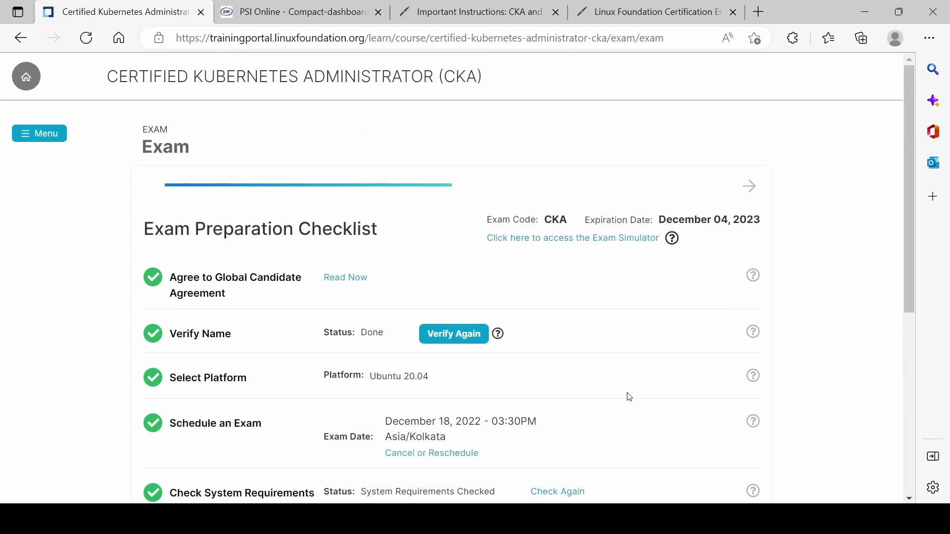
scroll(630, 398, down, 7)
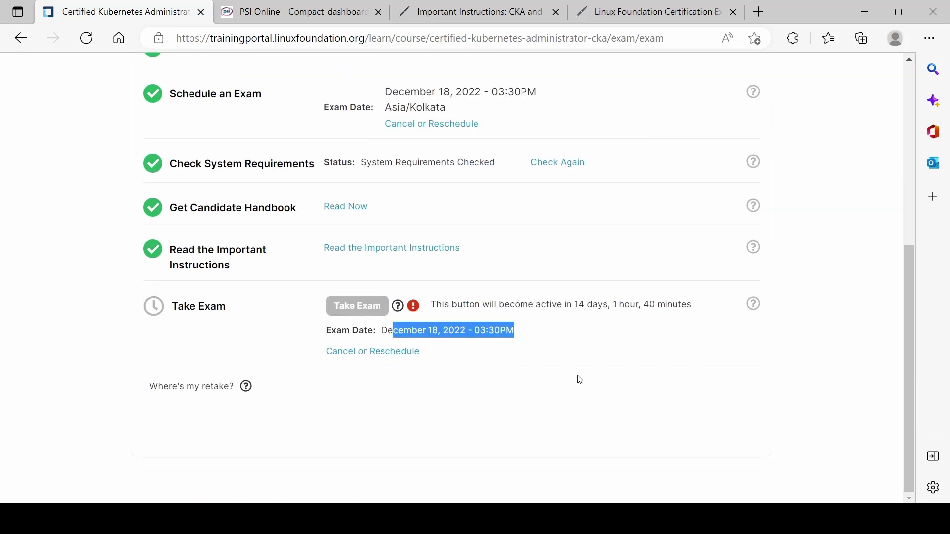
scroll(584, 379, up, 7)
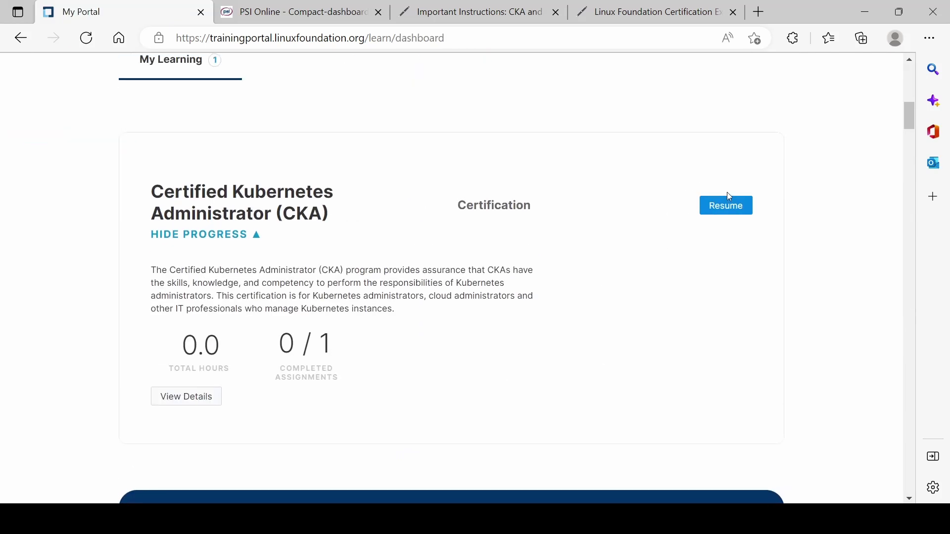
click(730, 207)
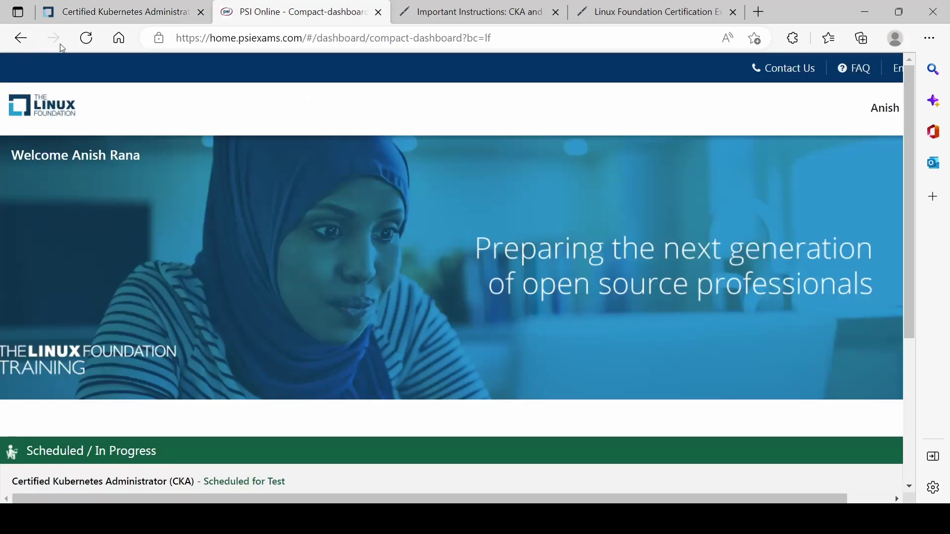
Step: Back on the PSI dashboard, select the Dec 18, 2022, 03:30 PM, 120-minute English CKA entry
click(446, 12)
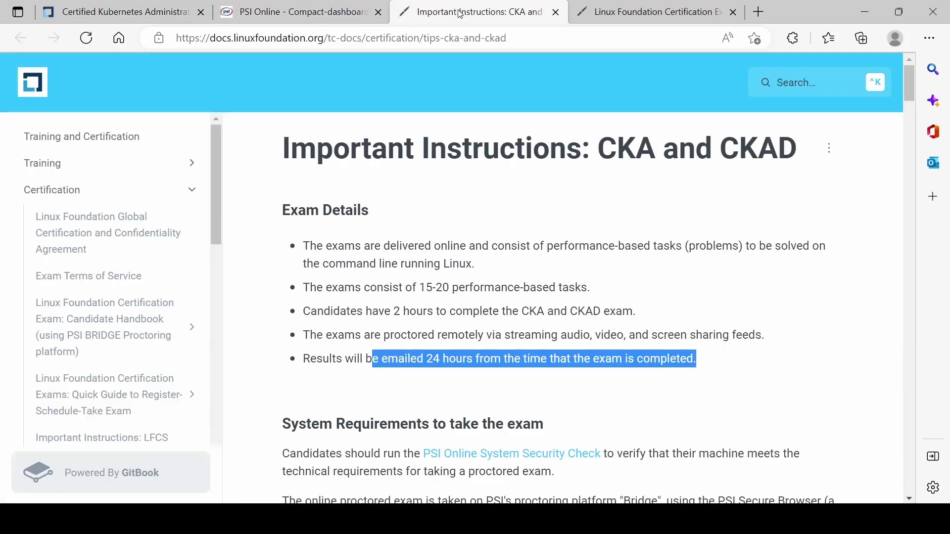
click(322, 12)
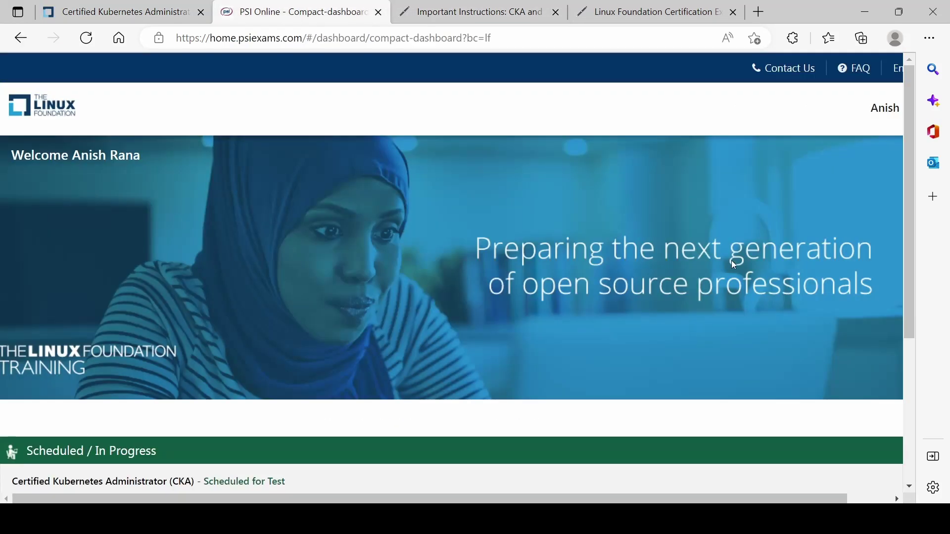
scroll(669, 286, down, 5)
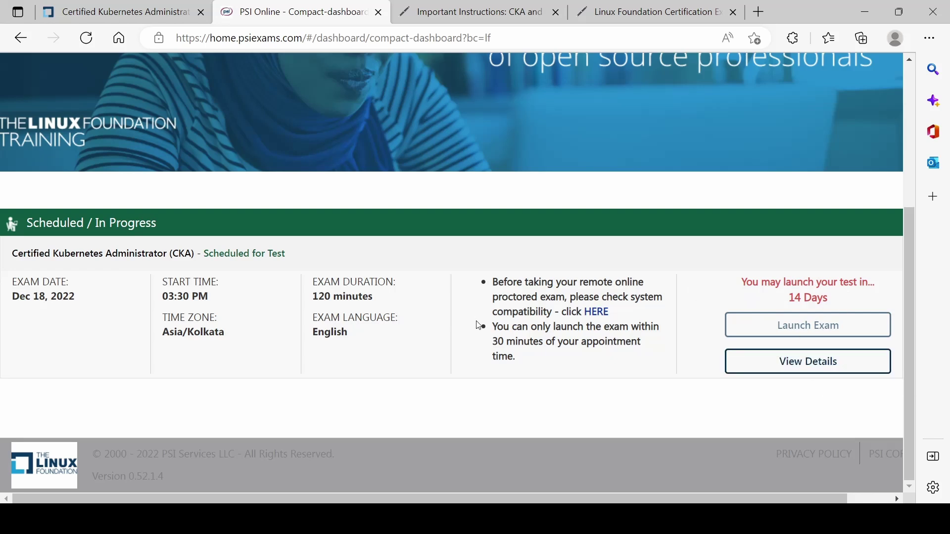
drag(524, 363, 14, 282)
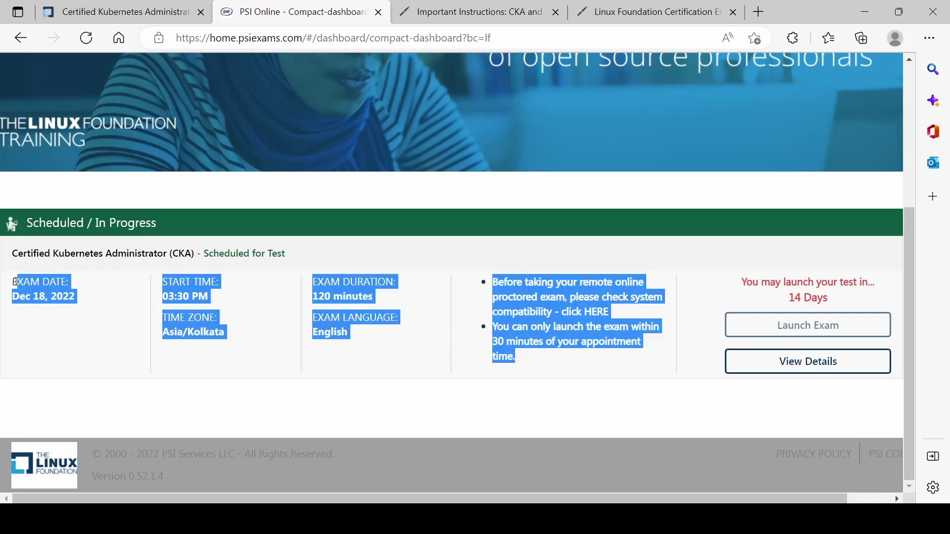
click(442, 378)
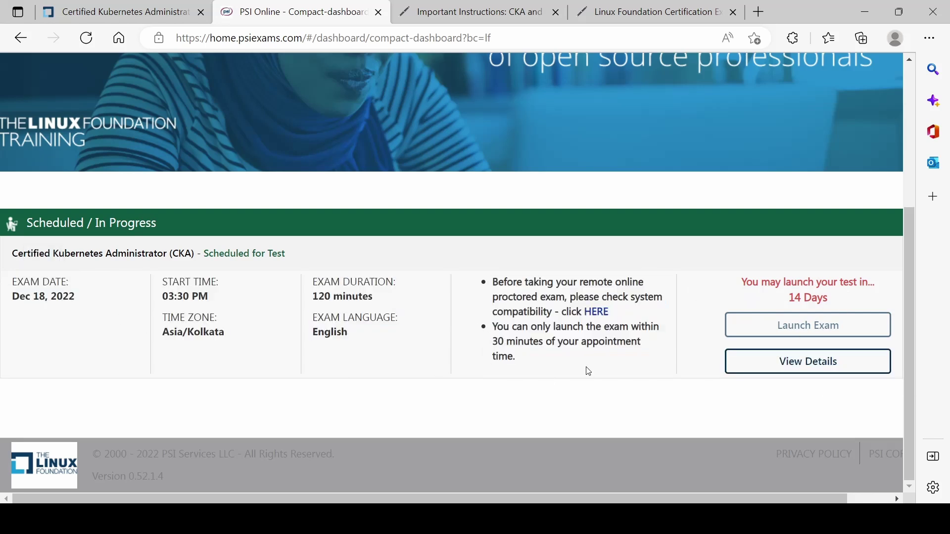
drag(524, 363, 14, 277)
click(378, 366)
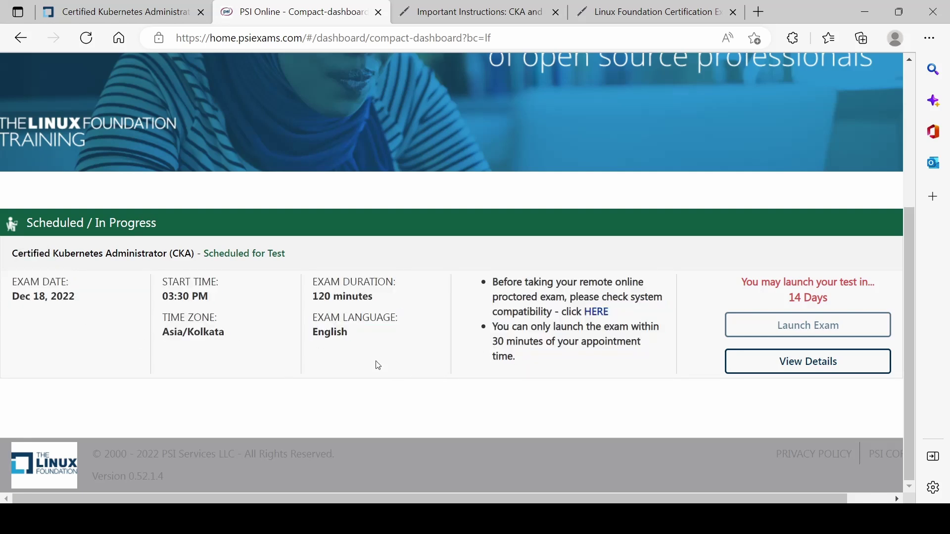